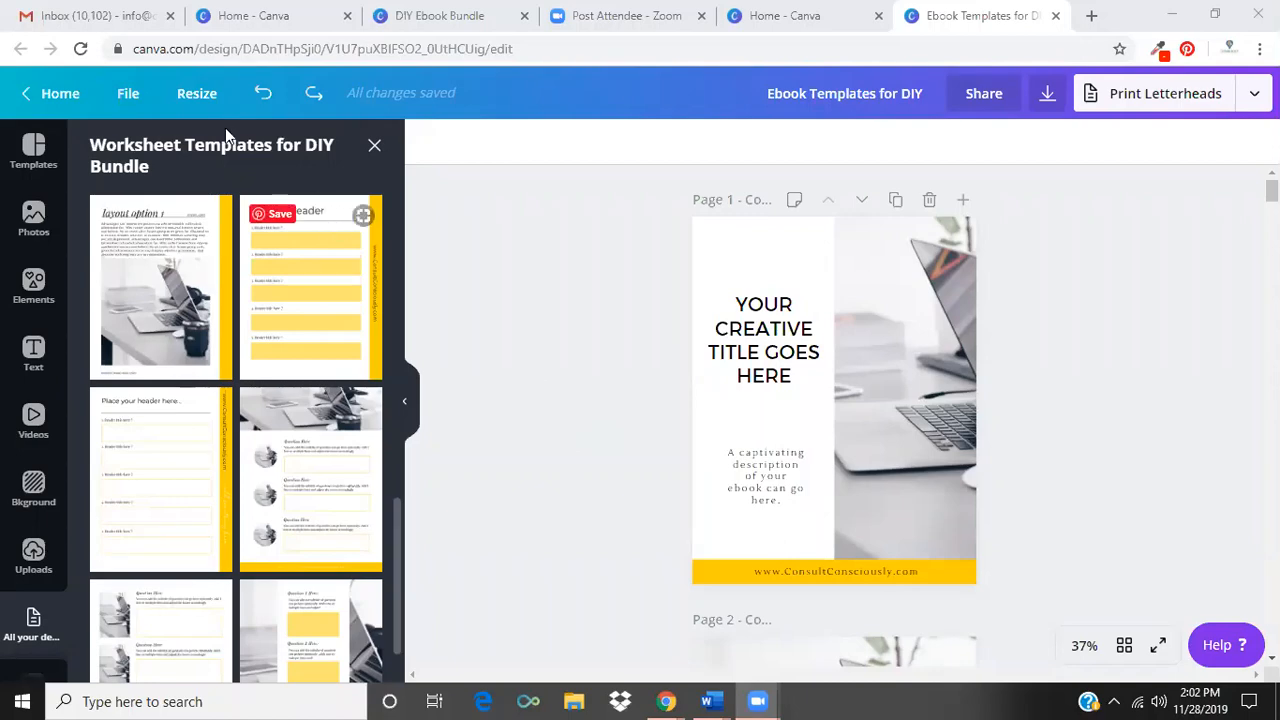
# Make a copy of the Ebook Templates for DIY design and rename the copy Conscious Ebook.
pyautogui.click(130, 98)
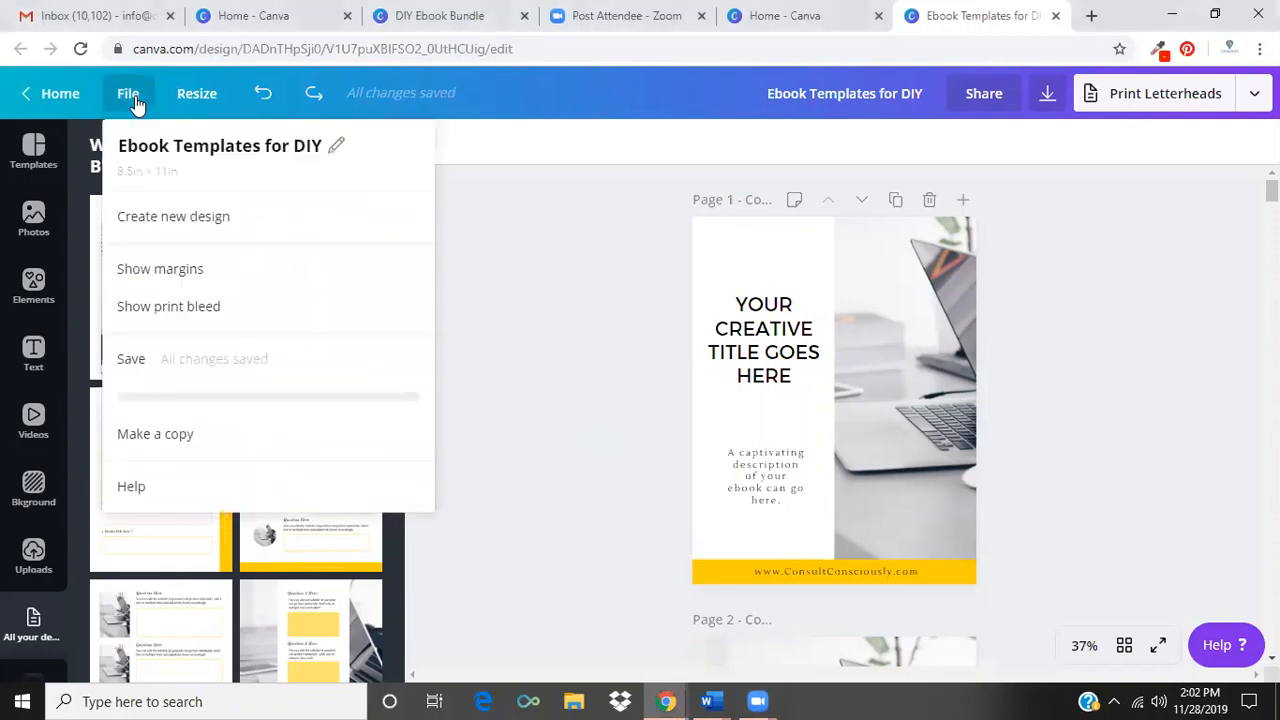
pyautogui.click(180, 433)
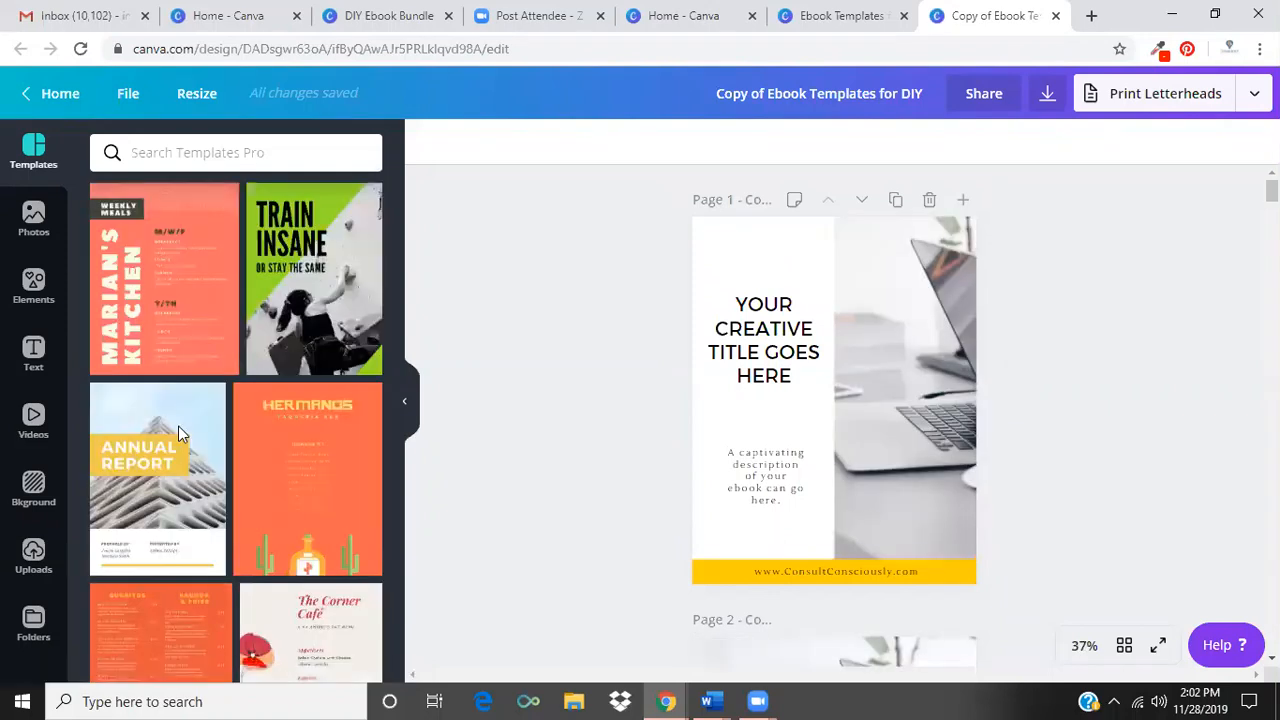
pyautogui.click(851, 93)
pyautogui.press('BackSpace')
pyautogui.write('Cons')
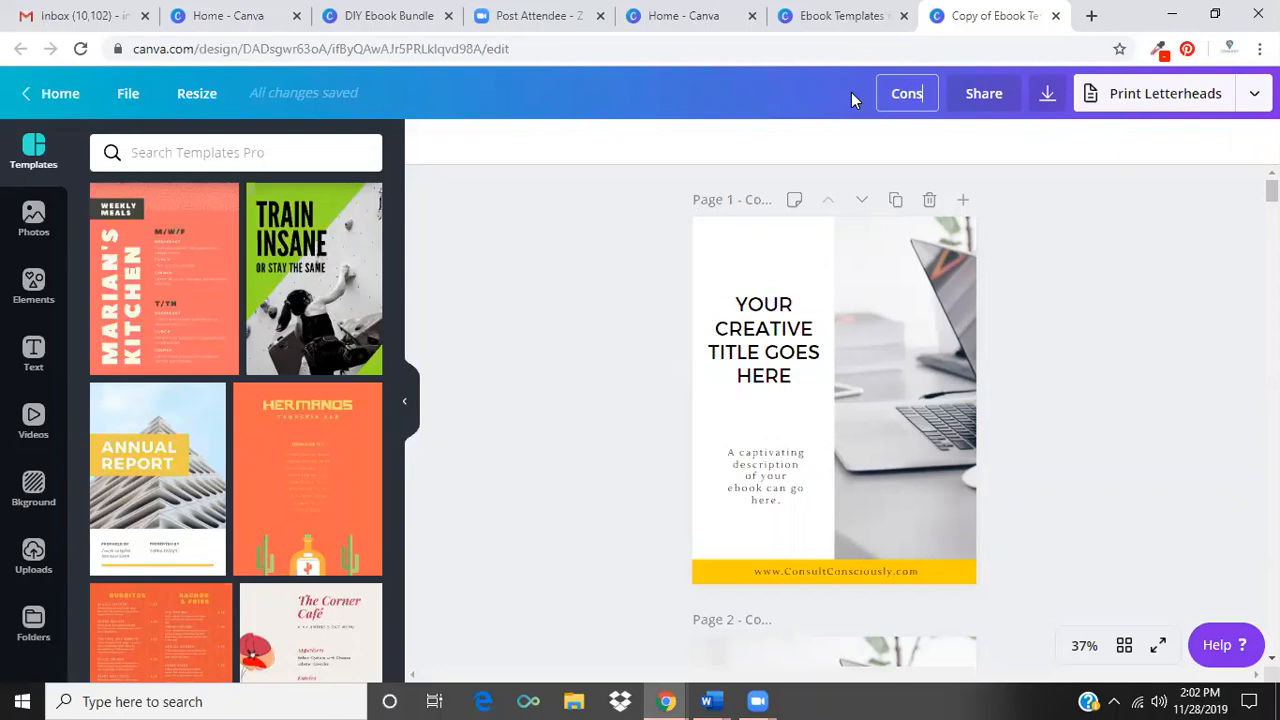
pyautogui.write('cious Ebook')
pyautogui.press('Return')
# Collapse the side panel and reopen it on the elements library.
pyautogui.click(407, 410)
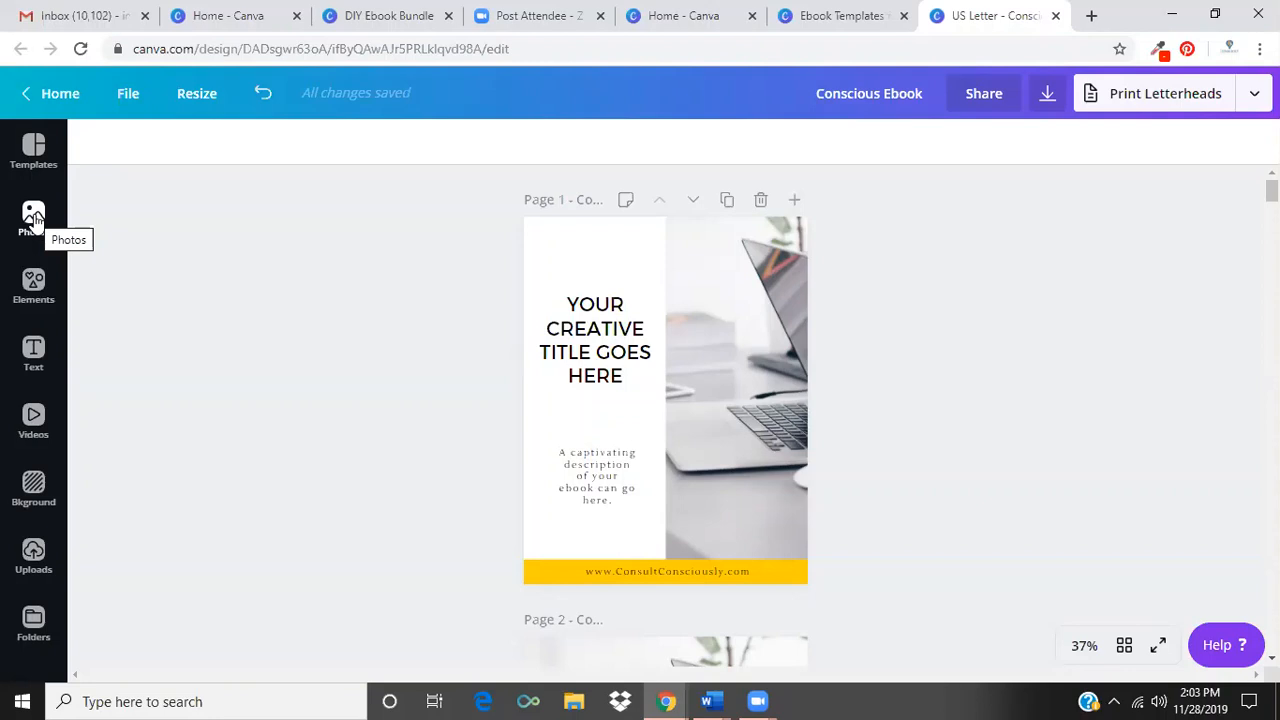
pyautogui.rightClick(33, 300)
pyautogui.click(33, 295)
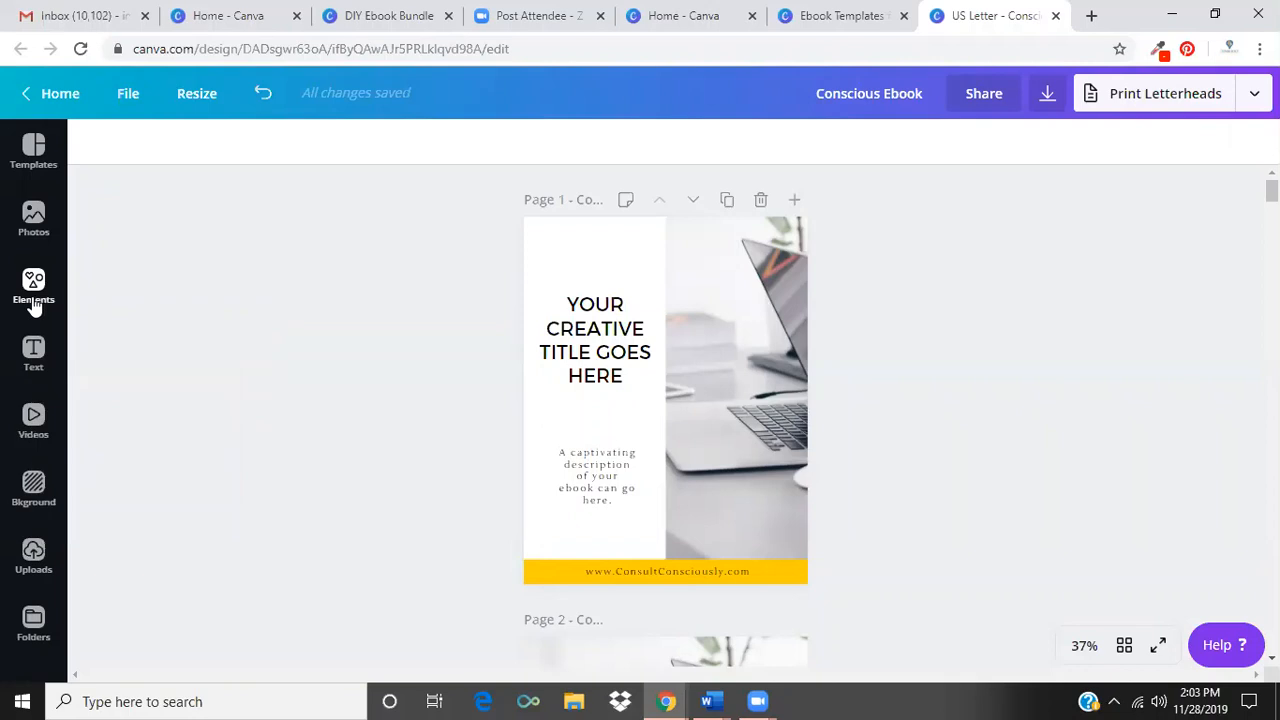
pyautogui.click(33, 285)
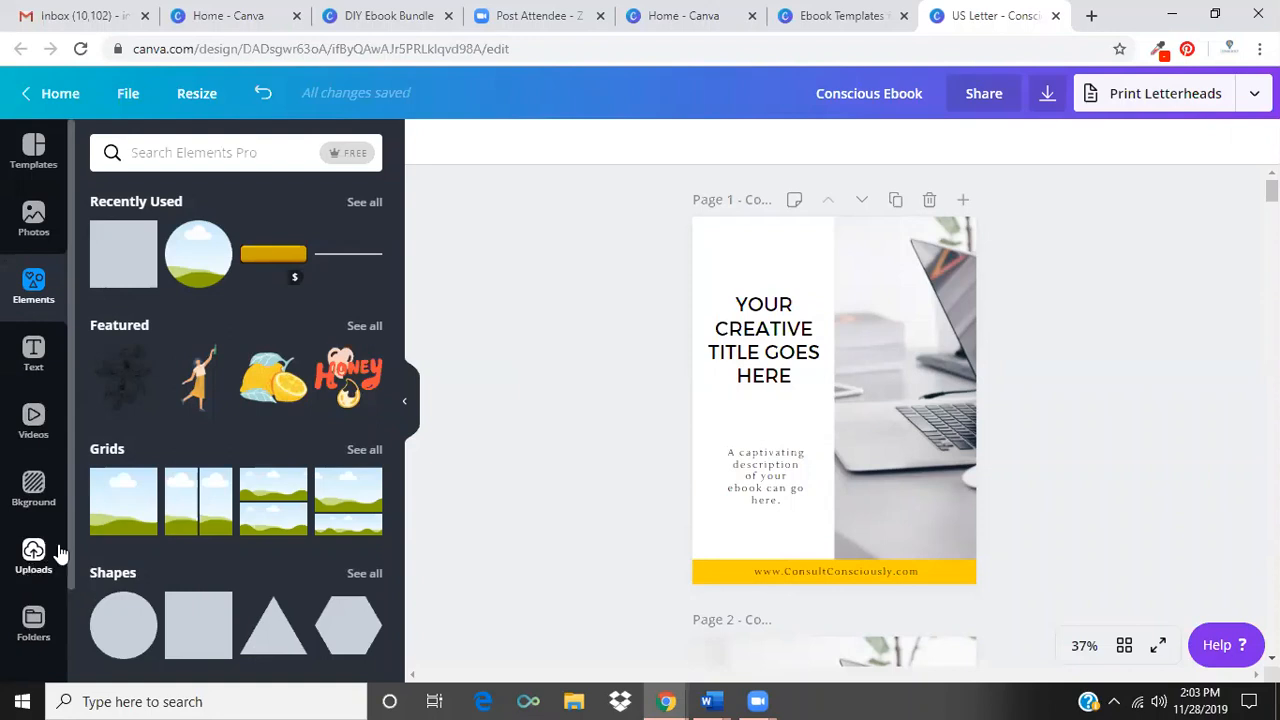
# Open the Worksheet Templates for DIY Bundle layouts from the folder of all your designs.
pyautogui.click(33, 622)
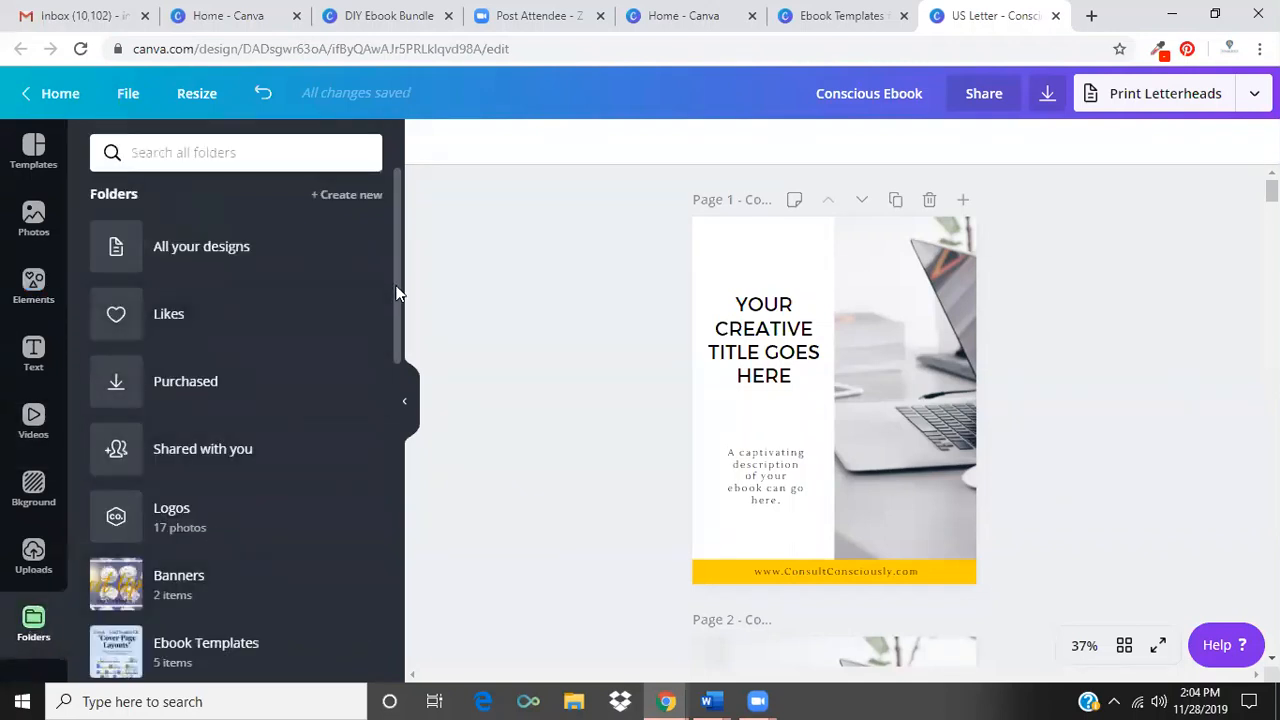
pyautogui.moveTo(394, 289); pyautogui.dragTo(423, 271)
pyautogui.click(197, 255)
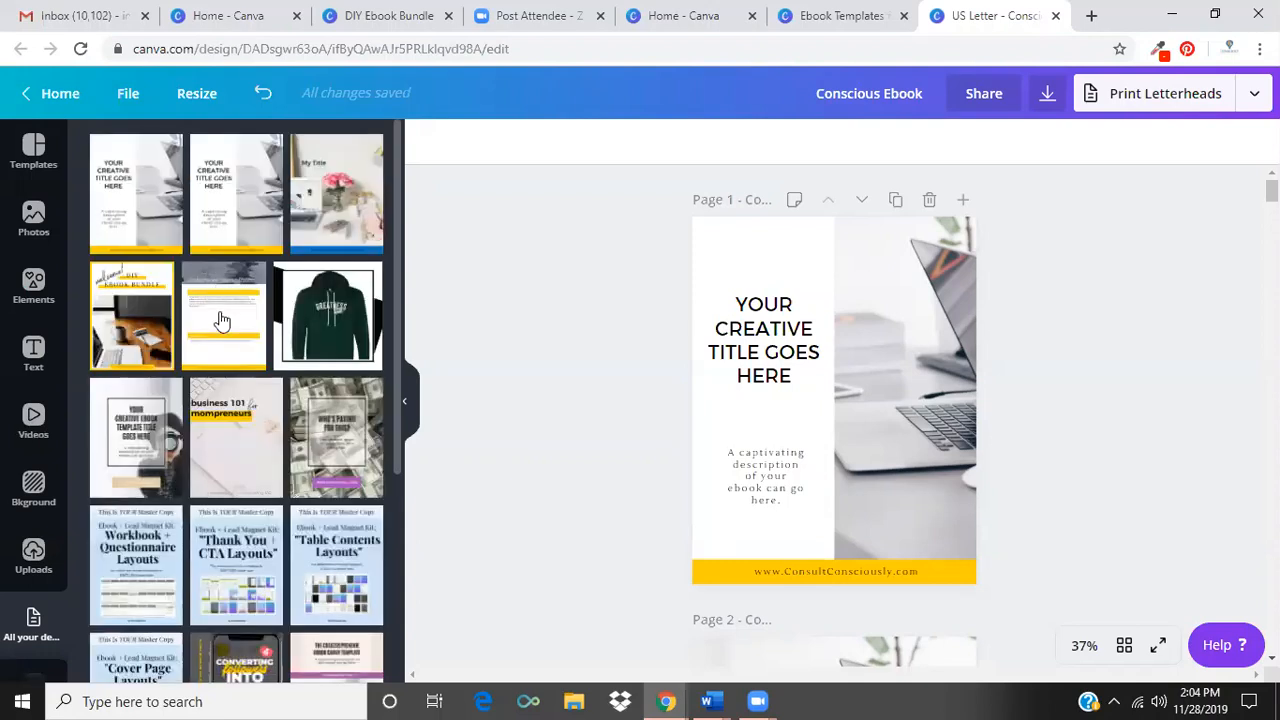
pyautogui.click(220, 321)
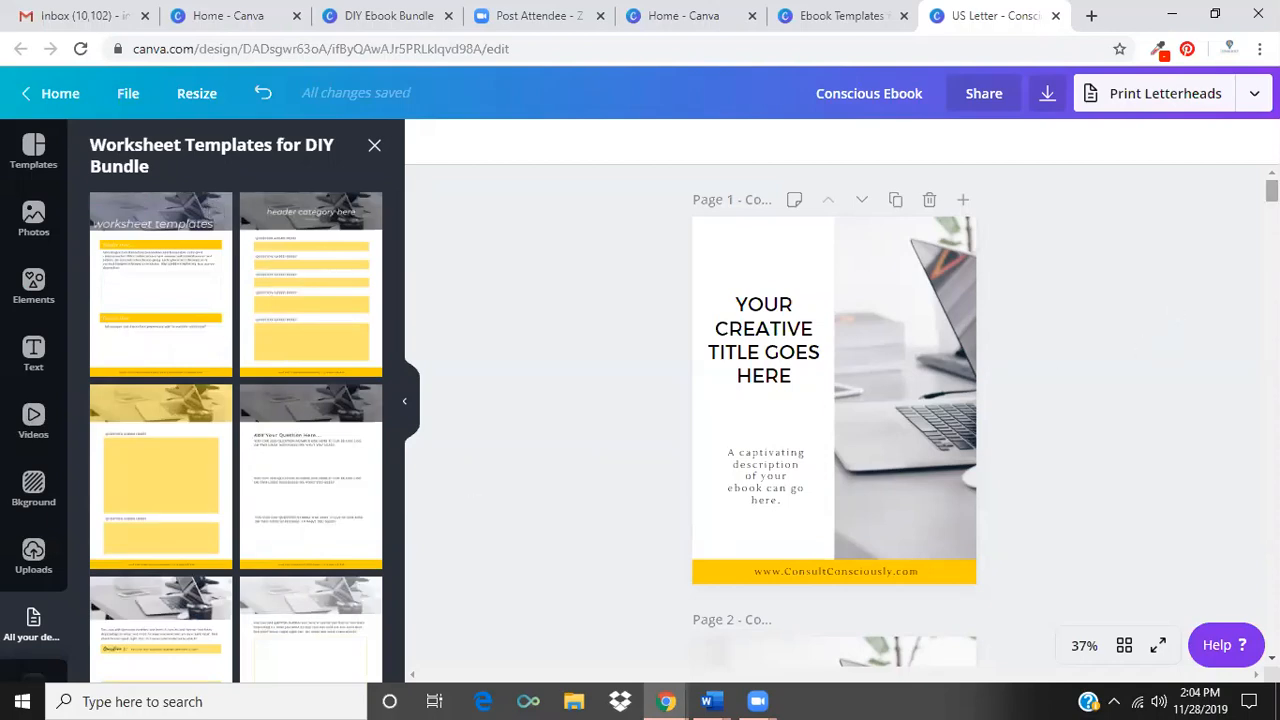
# Compare the three cover page layouts on pages 1 to 3 of the ebook.
pyautogui.scroll(-3, 835, 415)
pyautogui.scroll(-9, 835, 415)
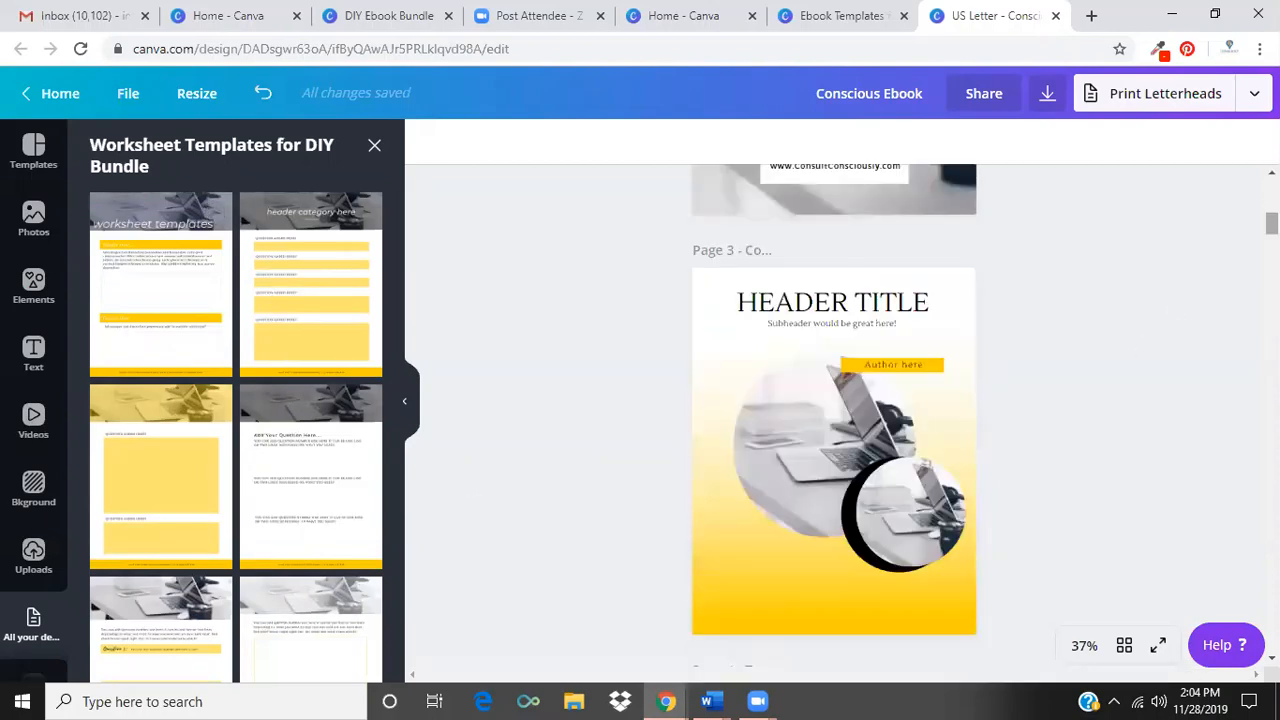
pyautogui.scroll(6, 835, 415)
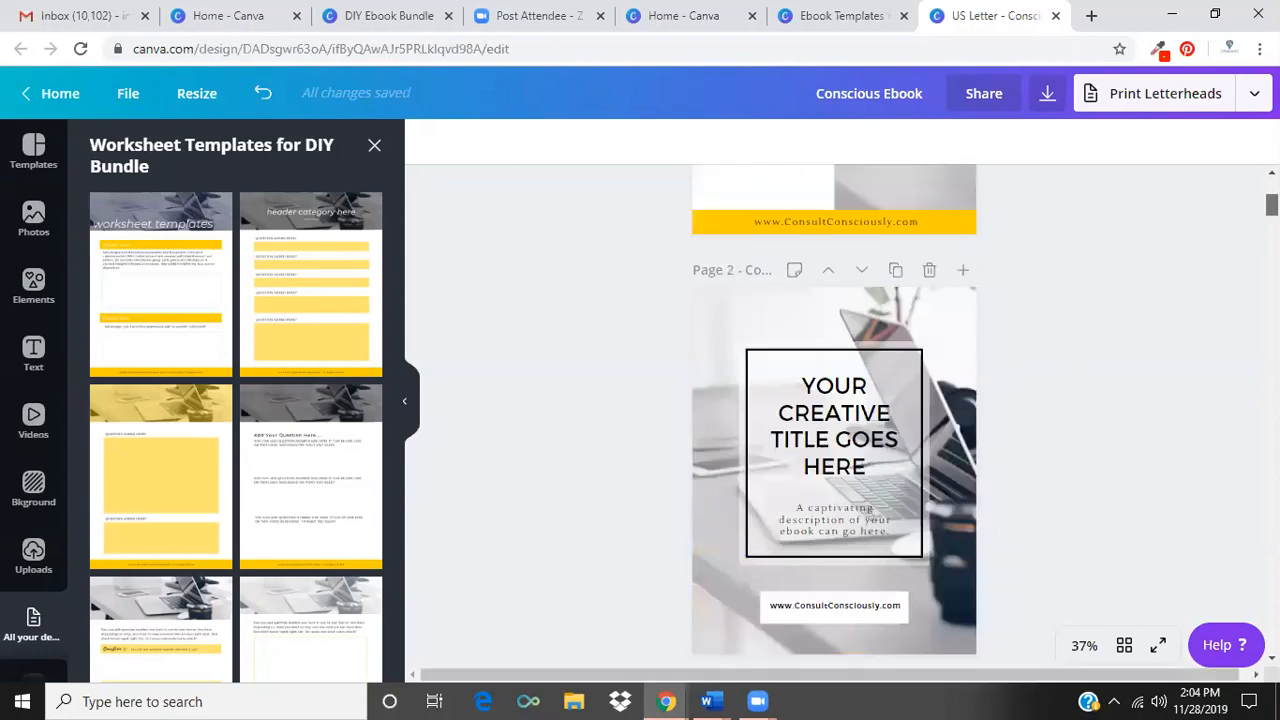
pyautogui.scroll(1, 835, 415)
pyautogui.scroll(3, 835, 415)
pyautogui.scroll(-6, 834, 416)
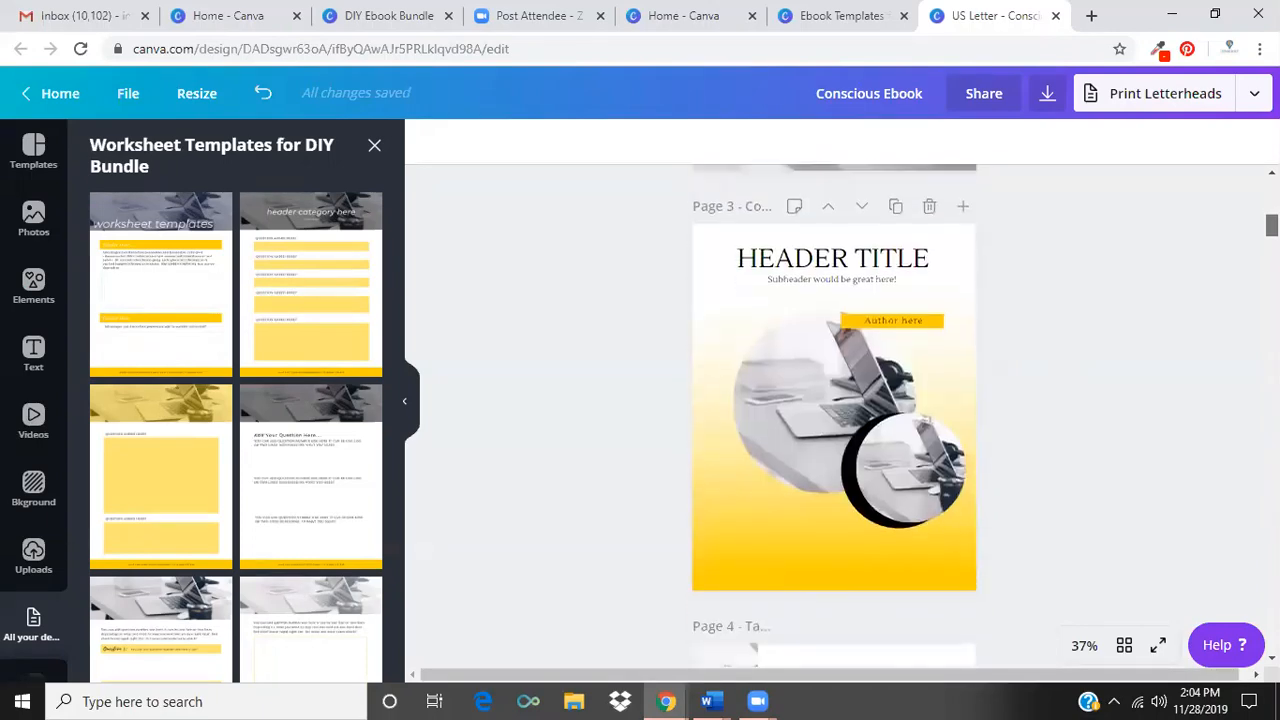
pyautogui.scroll(3, 834, 416)
pyautogui.scroll(4, 834, 416)
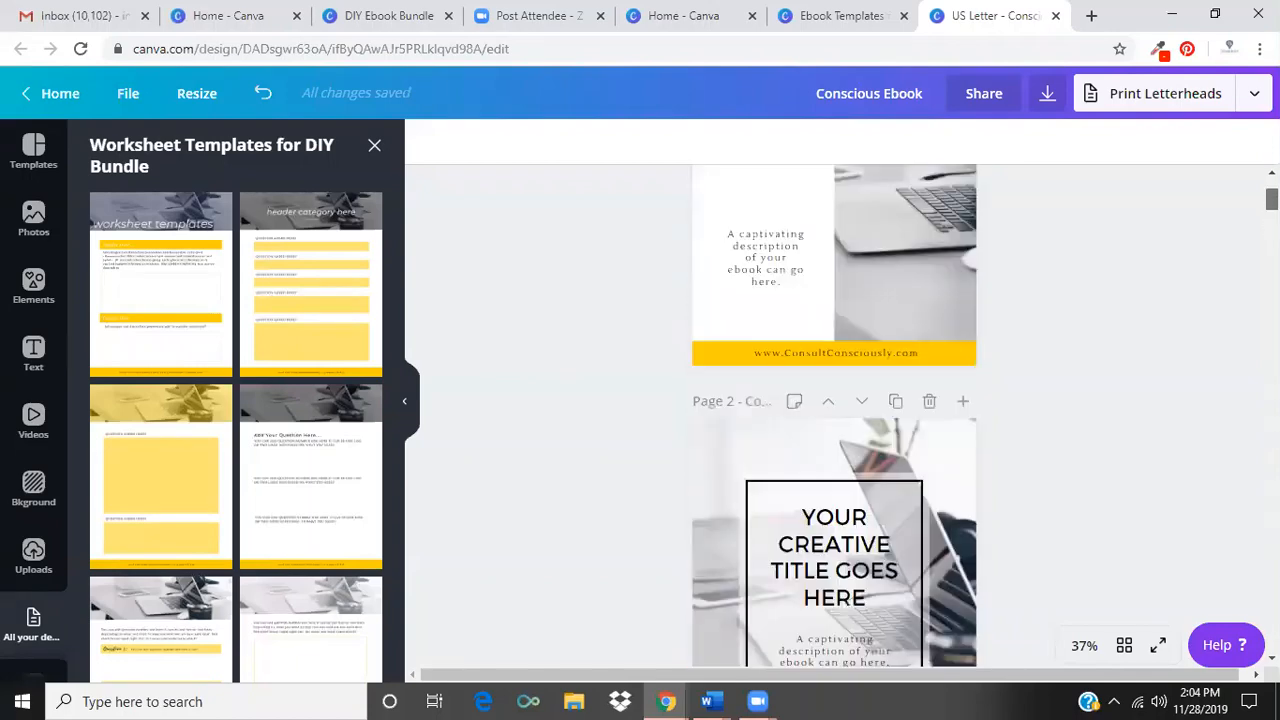
pyautogui.scroll(-1, 834, 416)
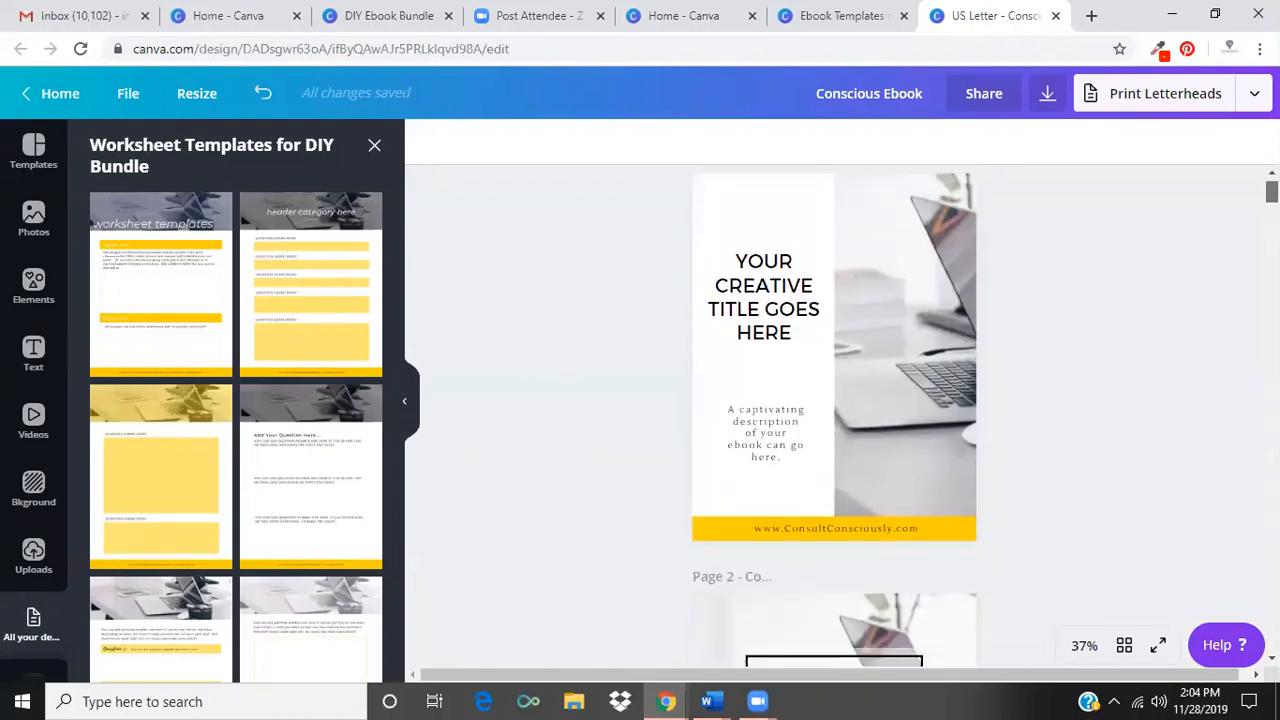
pyautogui.scroll(-6, 834, 416)
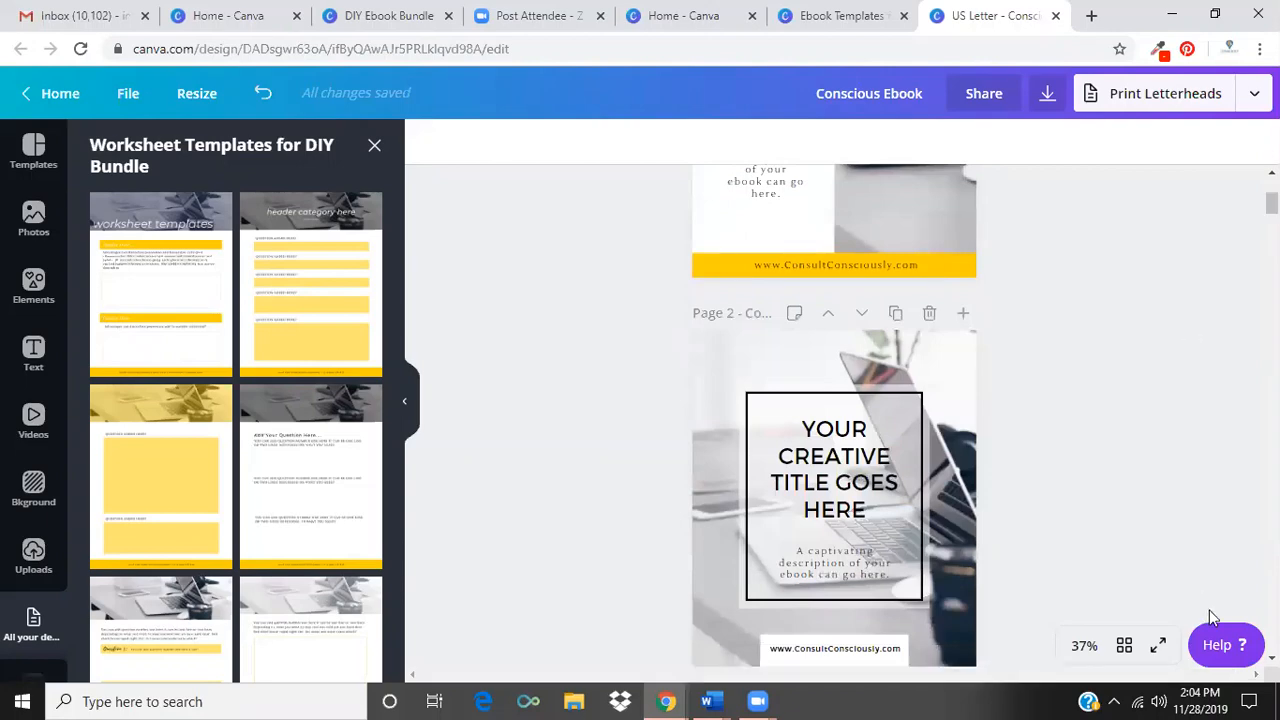
pyautogui.scroll(-3, 834, 416)
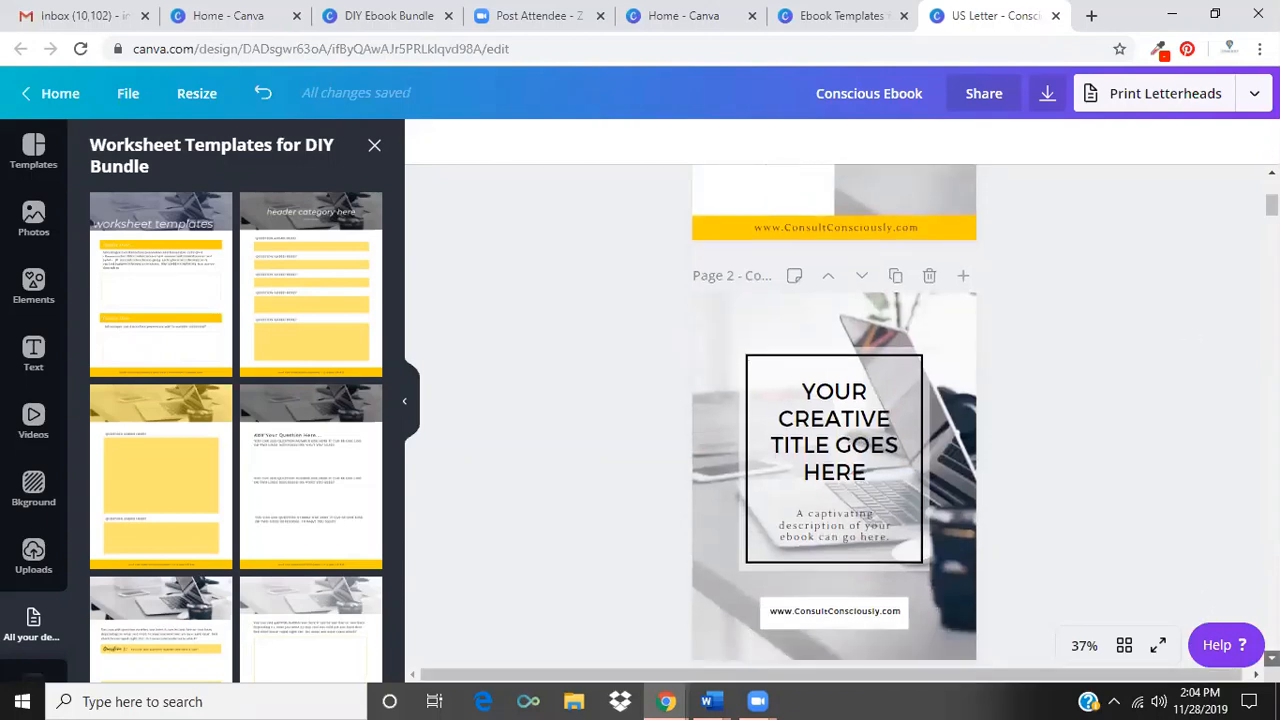
pyautogui.scroll(-4, 834, 416)
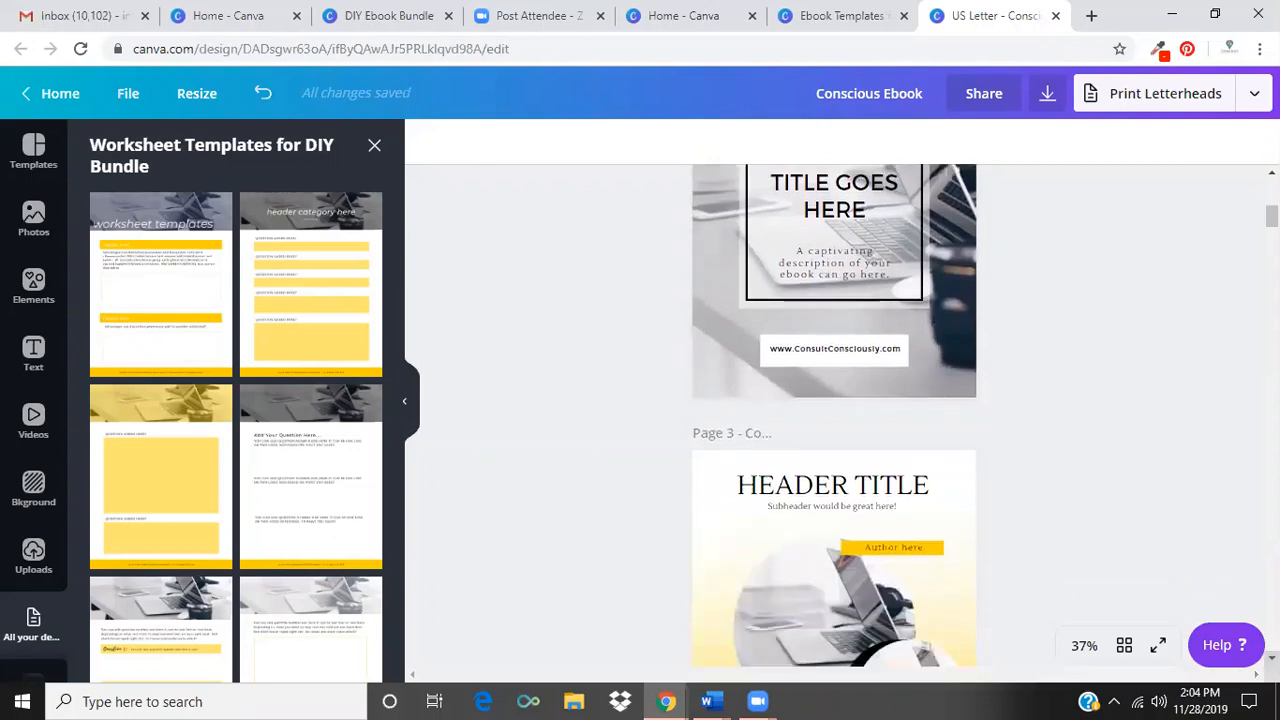
pyautogui.scroll(-5, 834, 416)
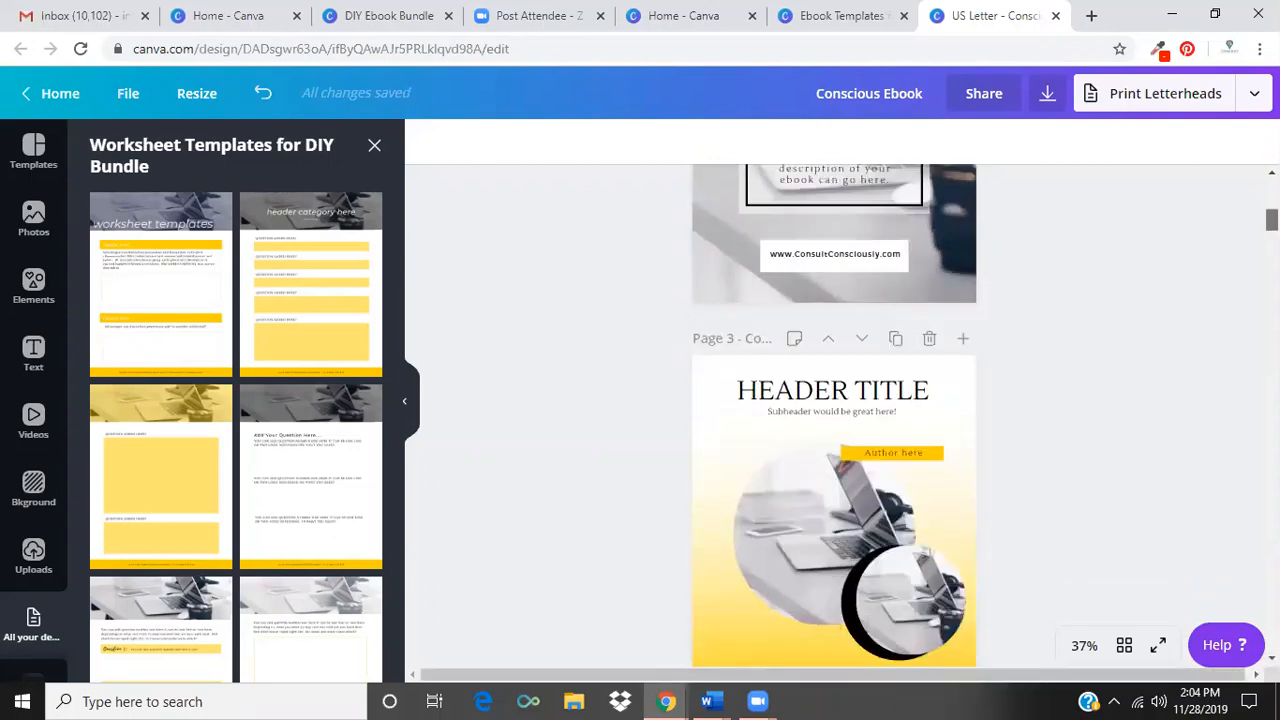
# Delete the split-layout cover and the yellow gradient Header Title cover, keeping the cover with the framed title.
pyautogui.scroll(15, 834, 416)
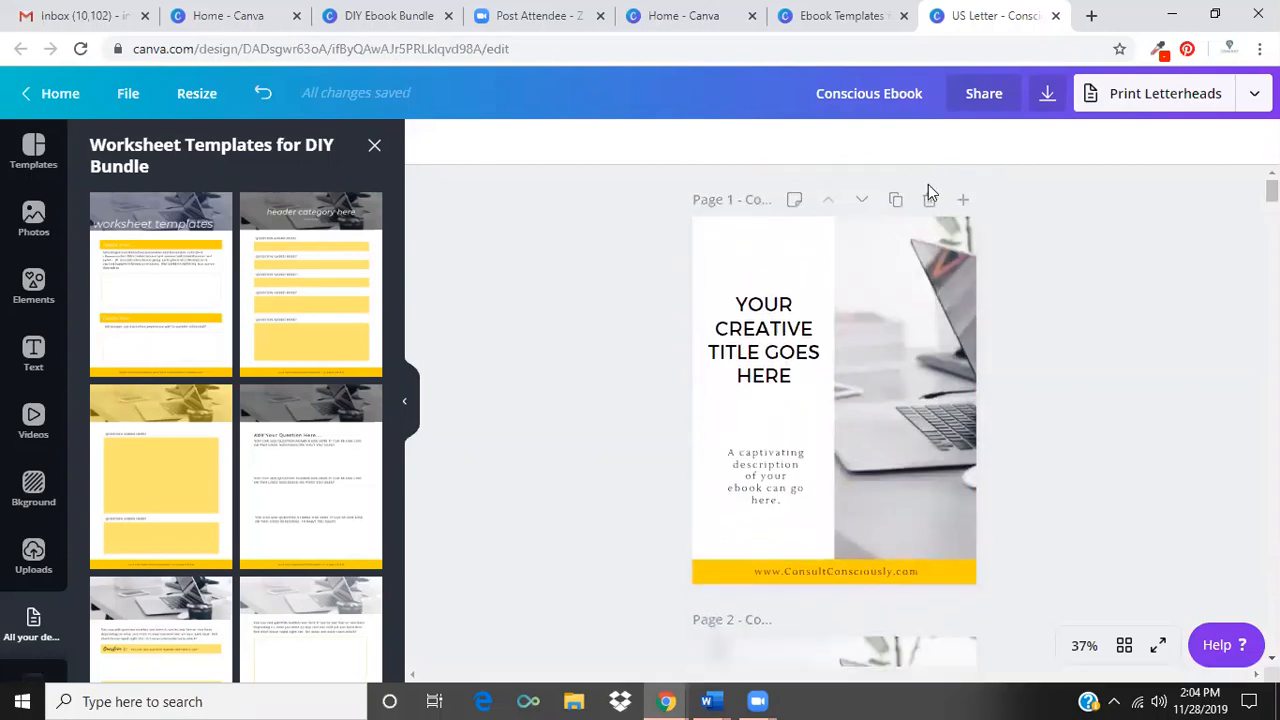
pyautogui.click(930, 200)
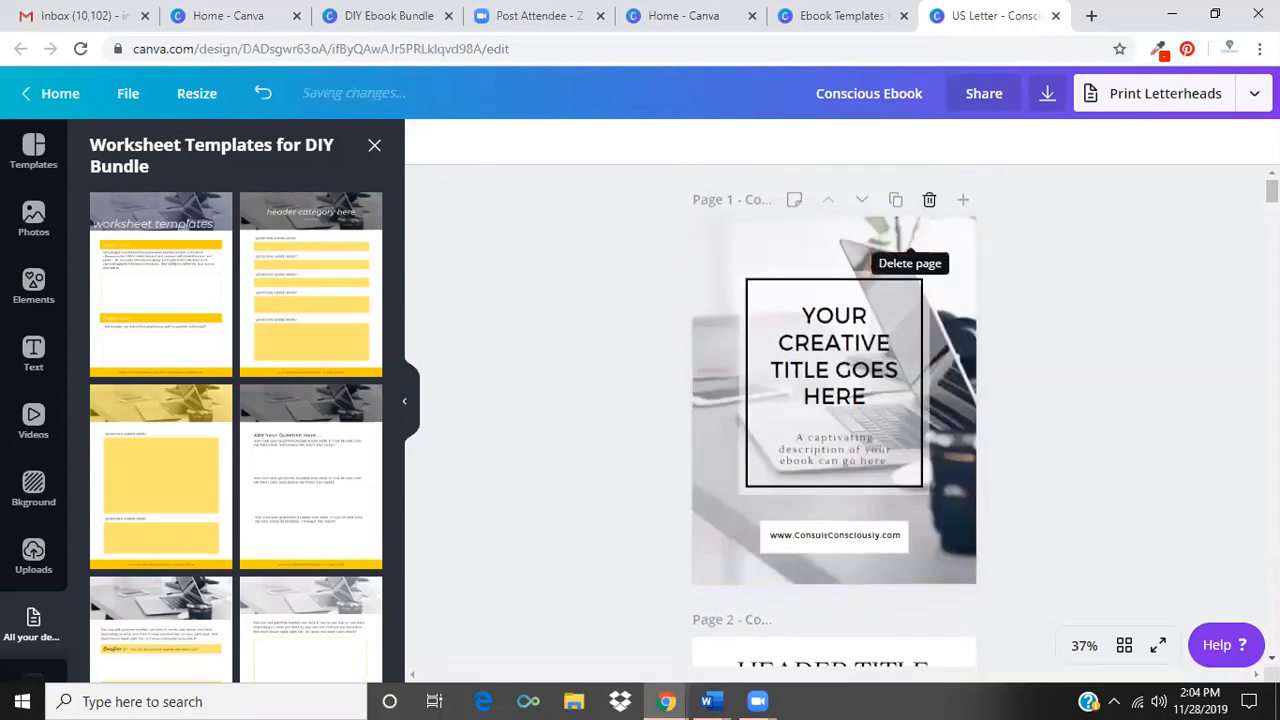
pyautogui.scroll(-1, 834, 416)
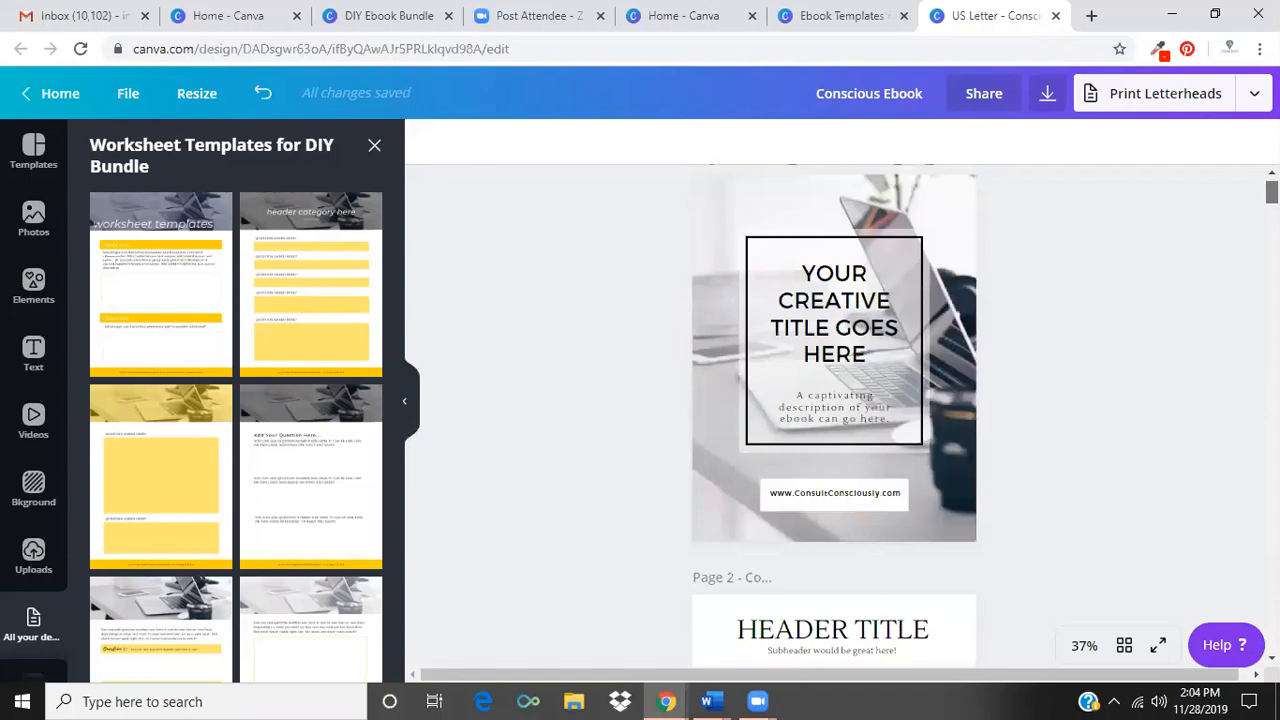
pyautogui.scroll(-3, 999, 444)
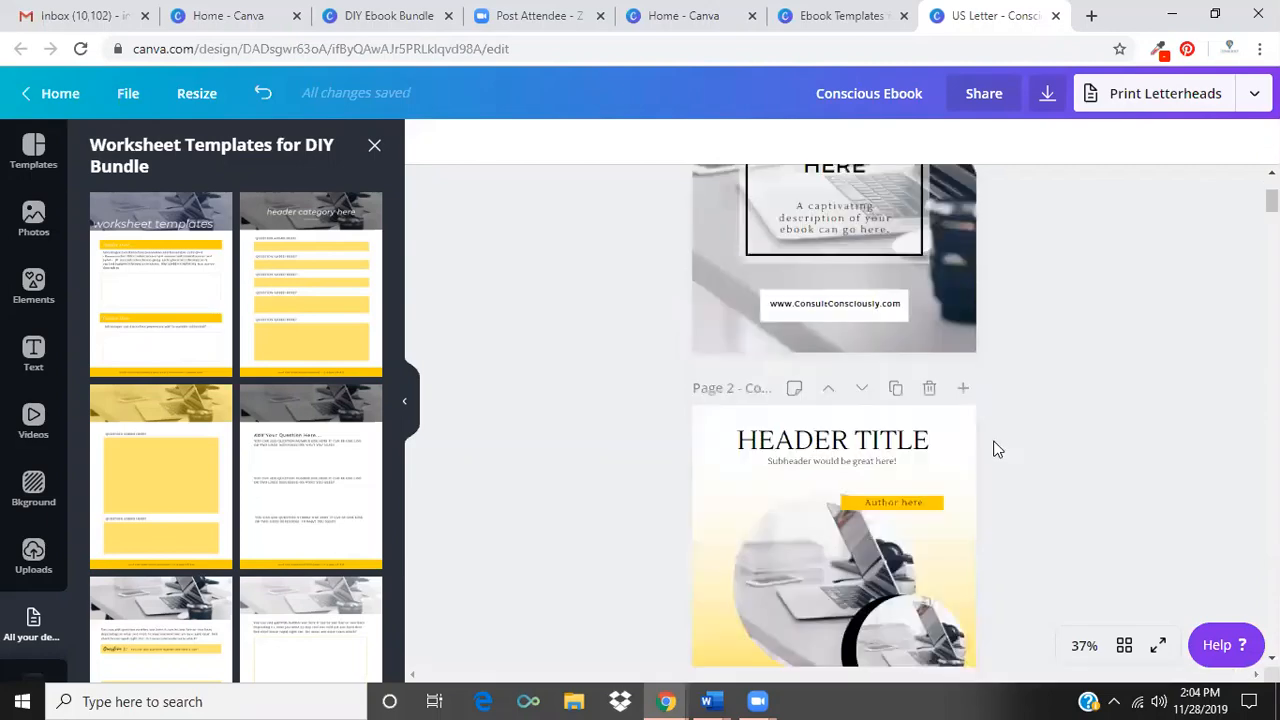
pyautogui.click(930, 389)
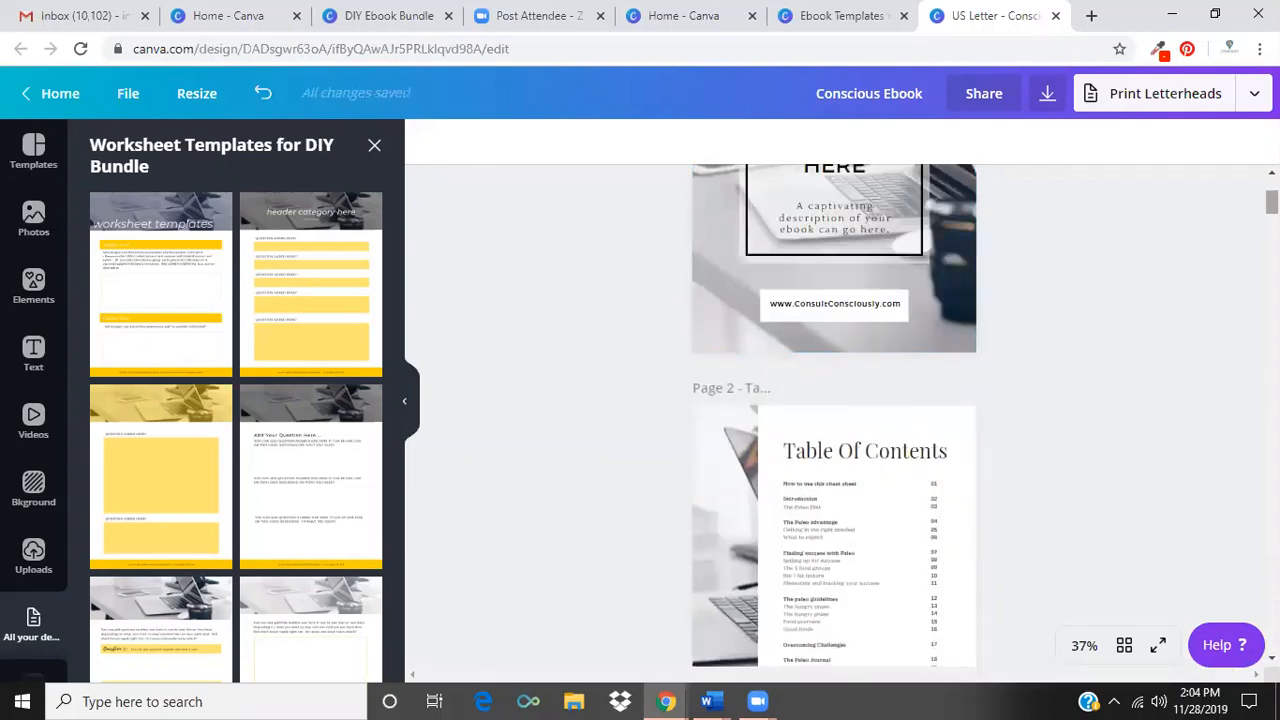
# Replace the cover's background photo with the uploaded tablet and coffee mug image and nudge the website address box slightly up.
pyautogui.scroll(3, 834, 420)
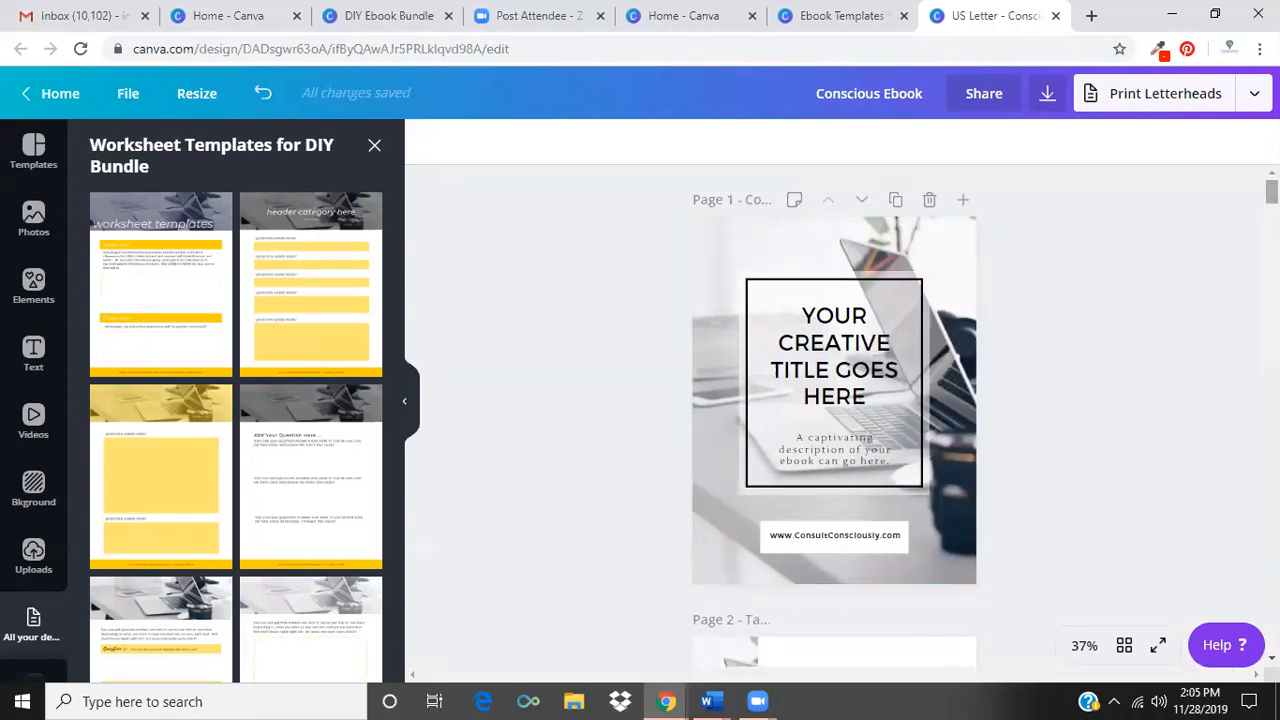
pyautogui.click(822, 369)
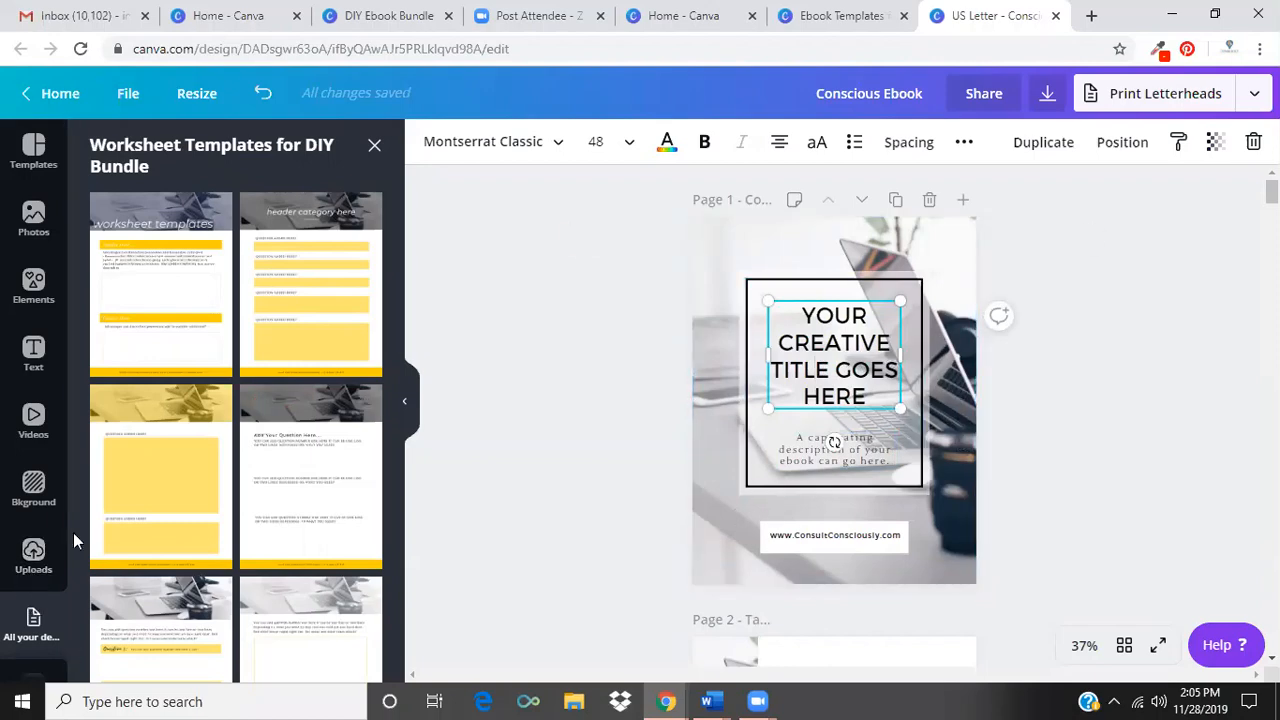
pyautogui.click(33, 556)
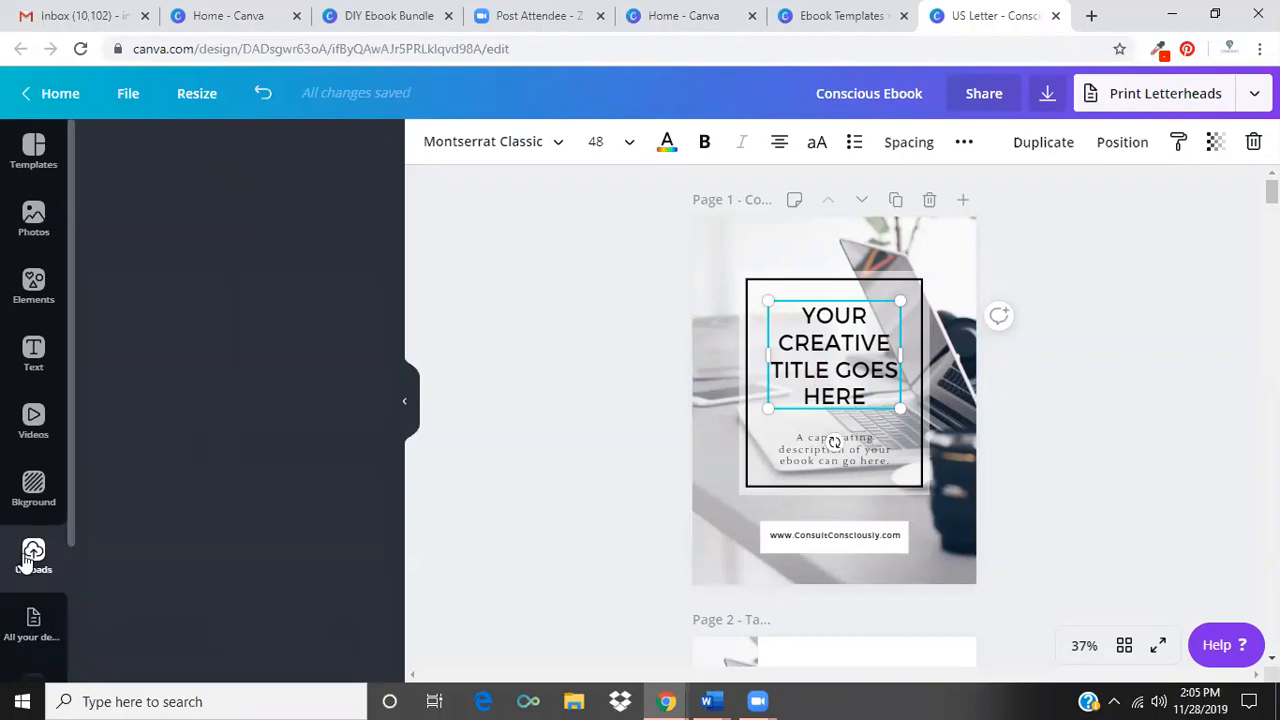
pyautogui.moveTo(394, 240); pyautogui.dragTo(397, 355)
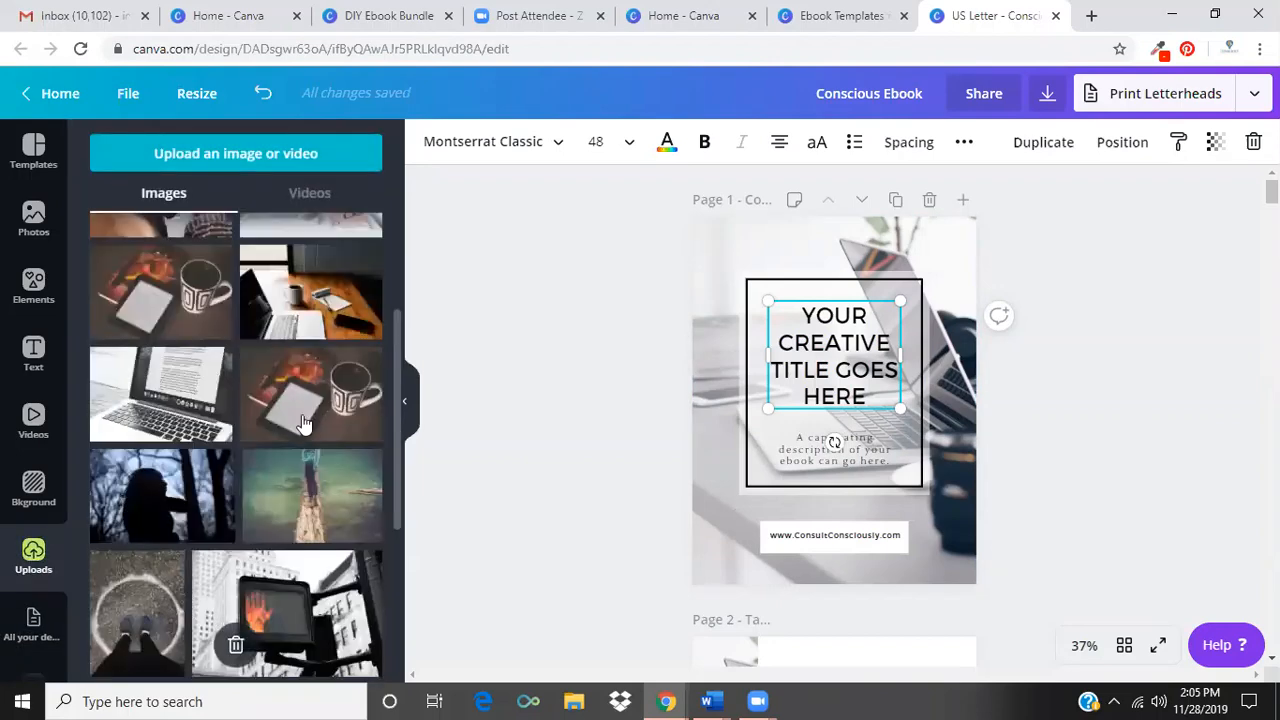
pyautogui.moveTo(289, 425); pyautogui.dragTo(735, 259)
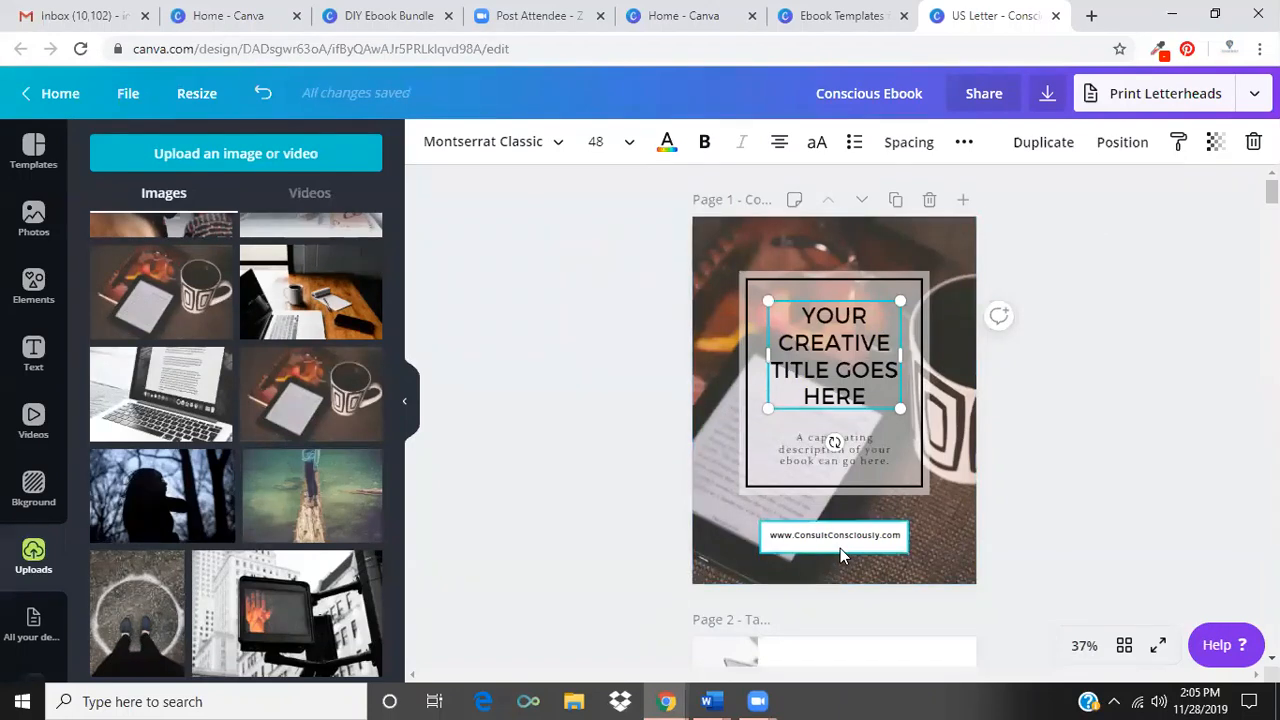
pyautogui.moveTo(840, 557)
pyautogui.mouseDown()
pyautogui.moveTo(903, 557)
pyautogui.moveTo(838, 545)
pyautogui.mouseUp()
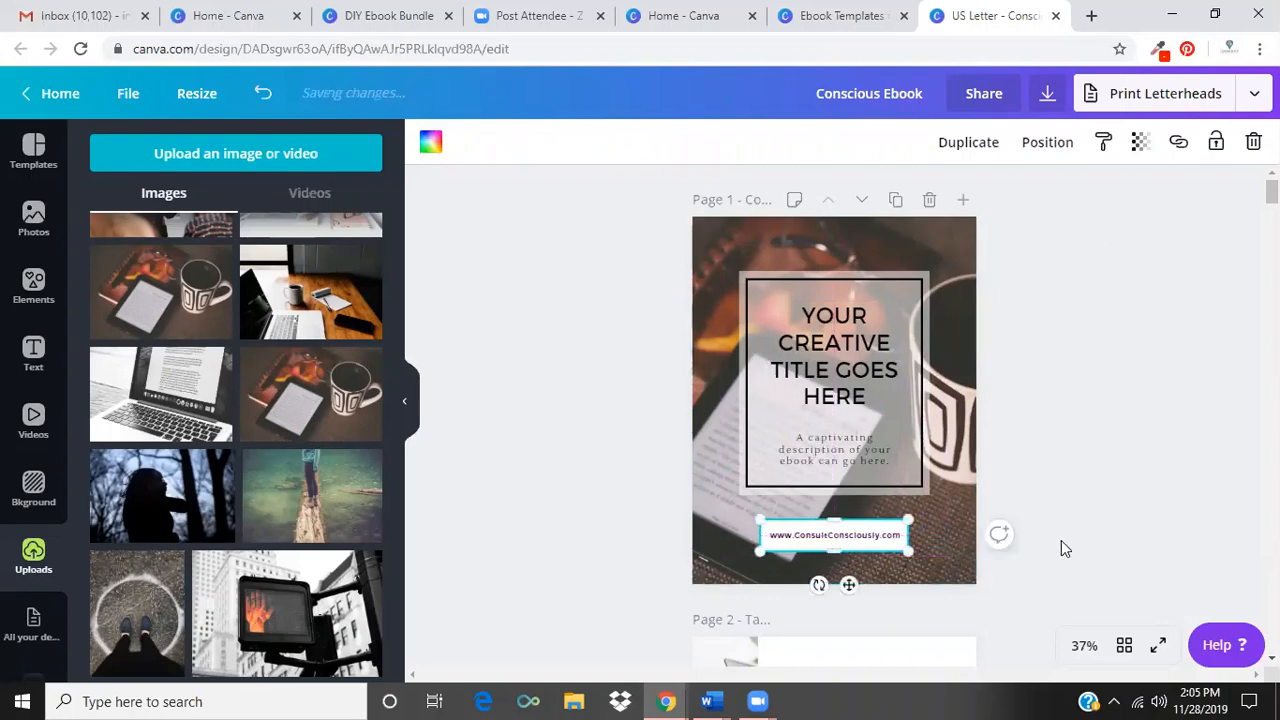
pyautogui.click(1061, 540)
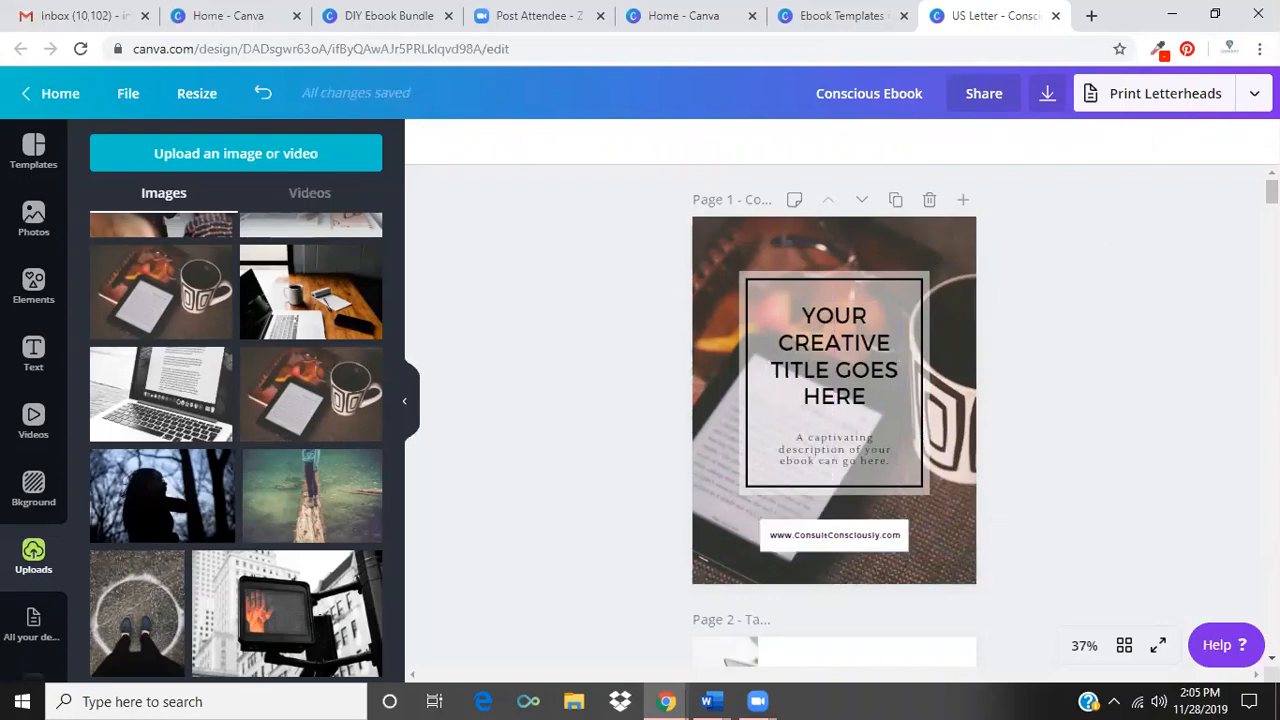
# Replace the header photo of the What's Inside page with the uploaded tablet and coffee mug image.
pyautogui.scroll(-3, 834, 415)
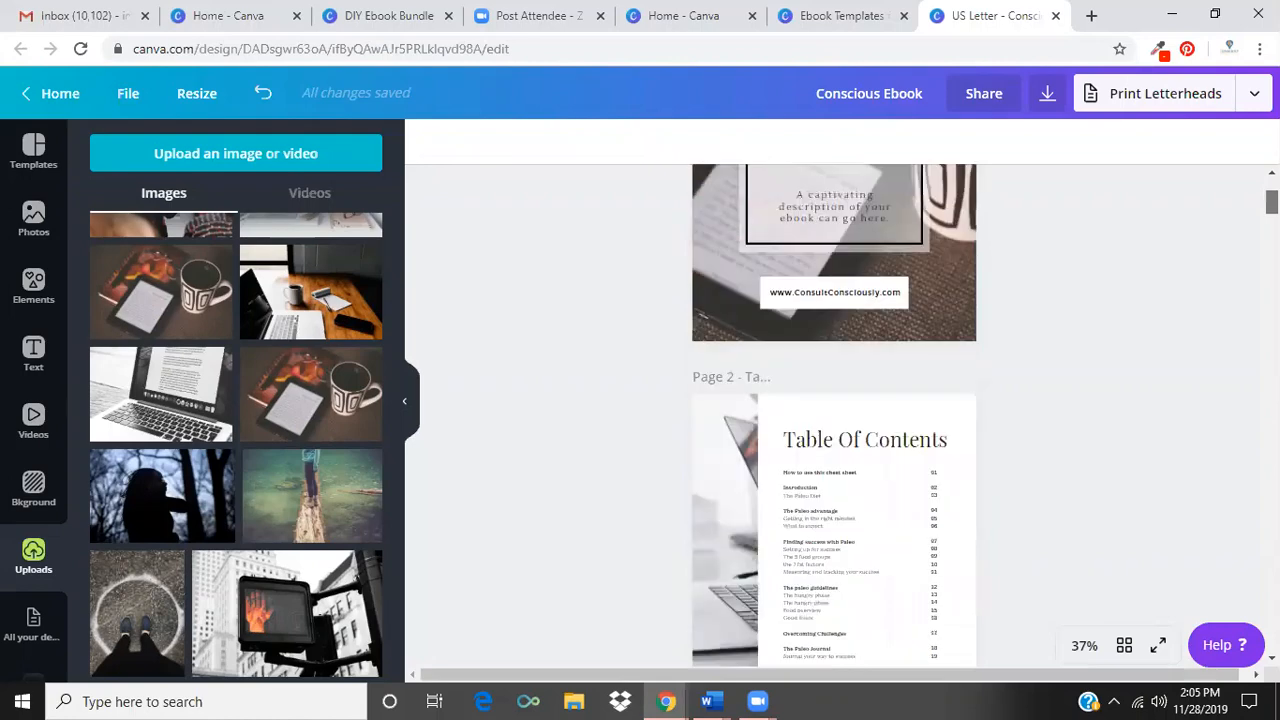
pyautogui.scroll(-10, 834, 415)
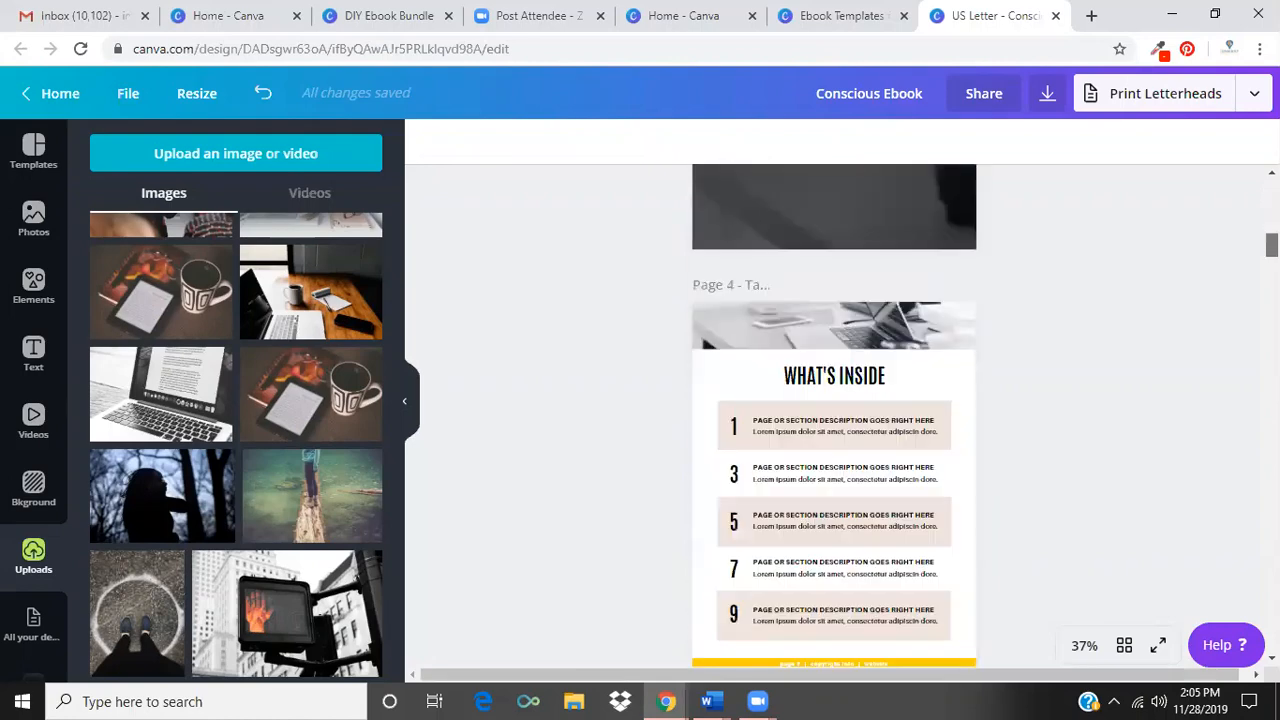
pyautogui.scroll(-3, 834, 415)
pyautogui.scroll(4, 834, 415)
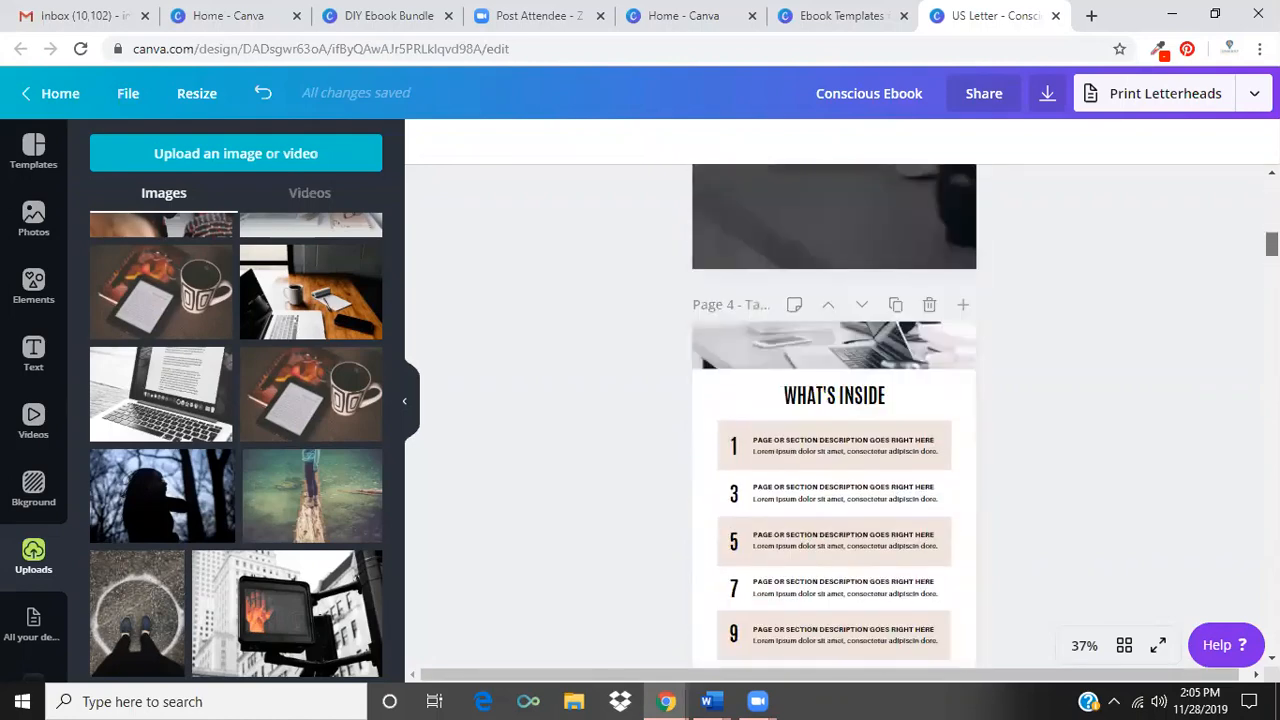
pyautogui.scroll(8, 834, 415)
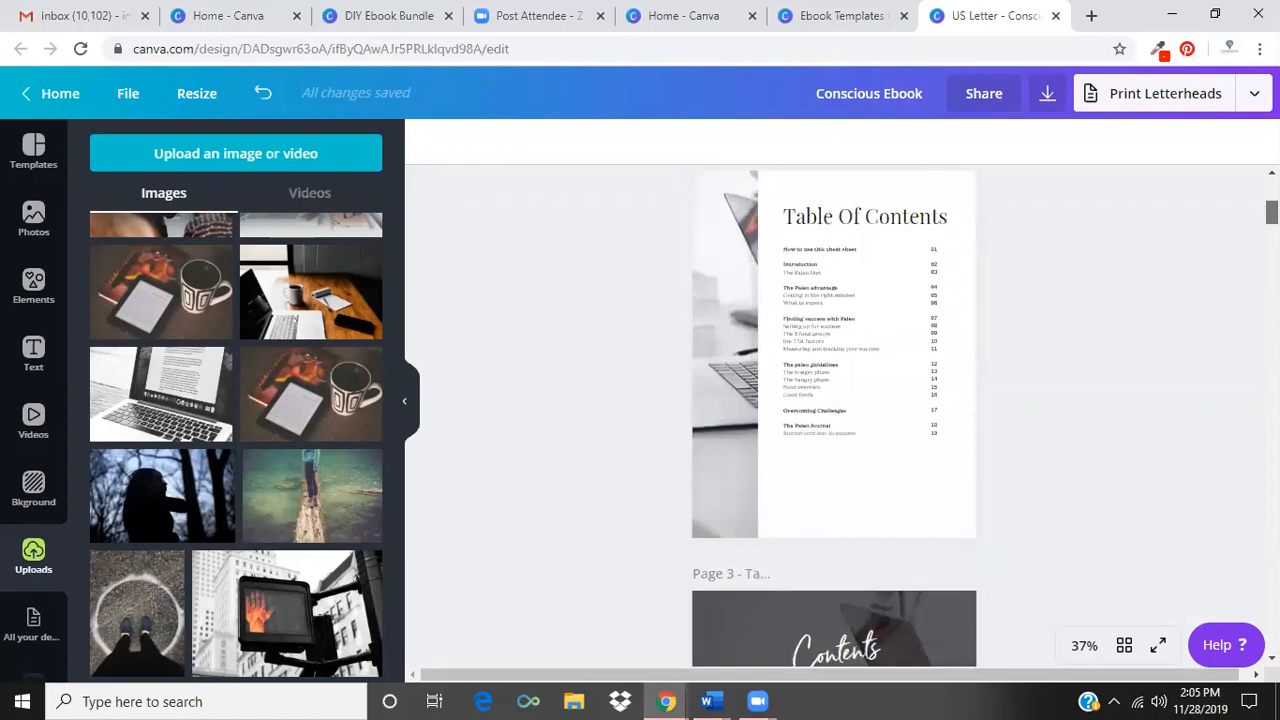
pyautogui.scroll(-8, 680, 325)
pyautogui.scroll(2, 680, 325)
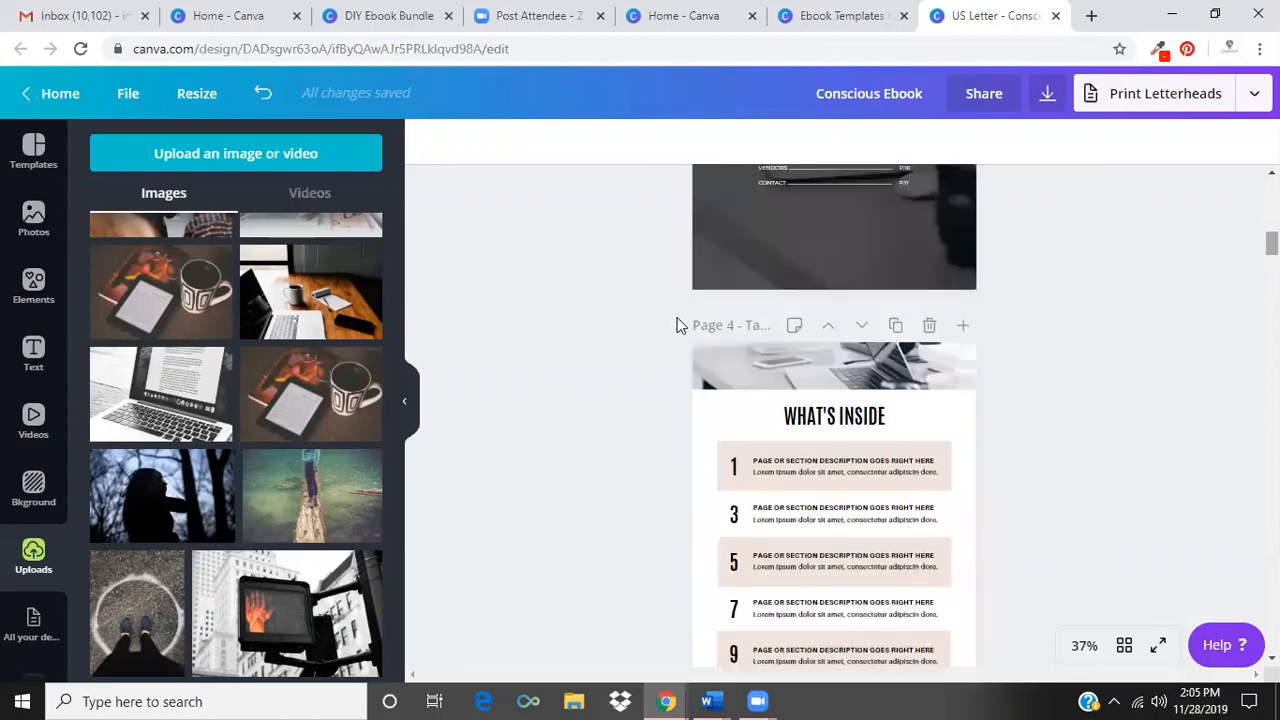
pyautogui.moveTo(274, 432); pyautogui.dragTo(791, 358)
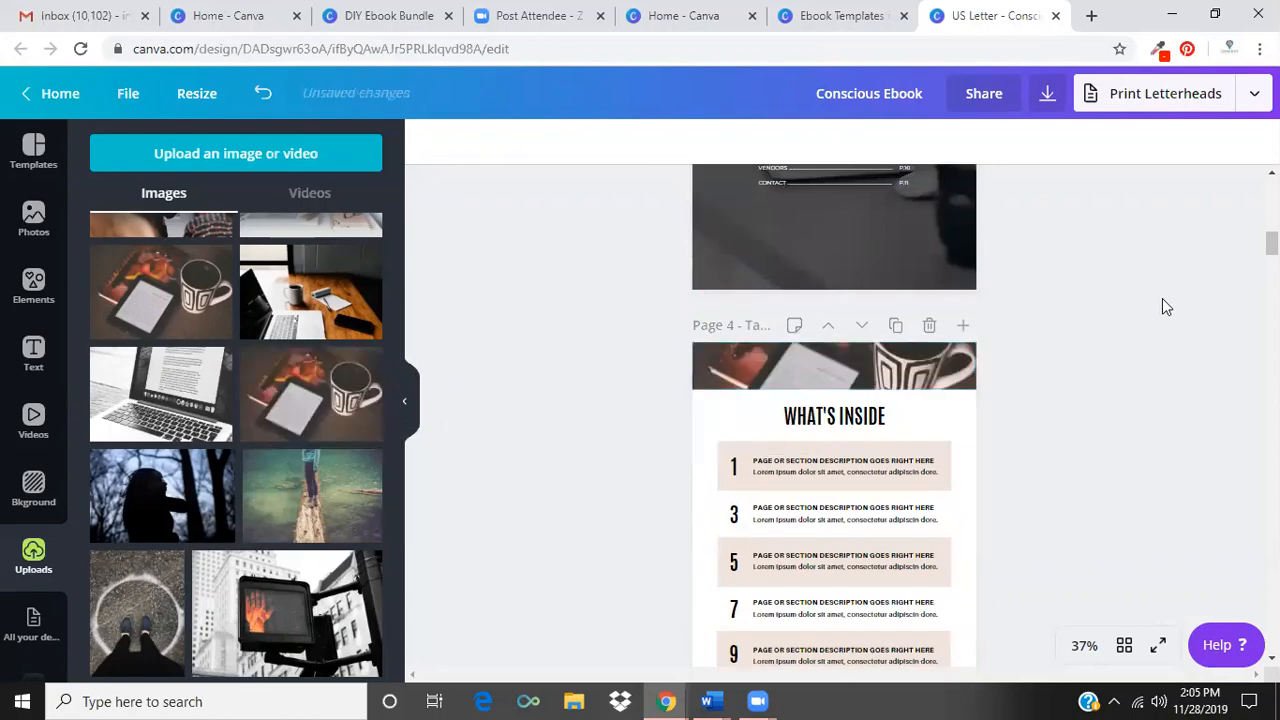
# Recolour the What's Inside page's yellow footer bar with the blue brand colour and apply that change to all matching yellow elements.
pyautogui.scroll(-2, 1162, 298)
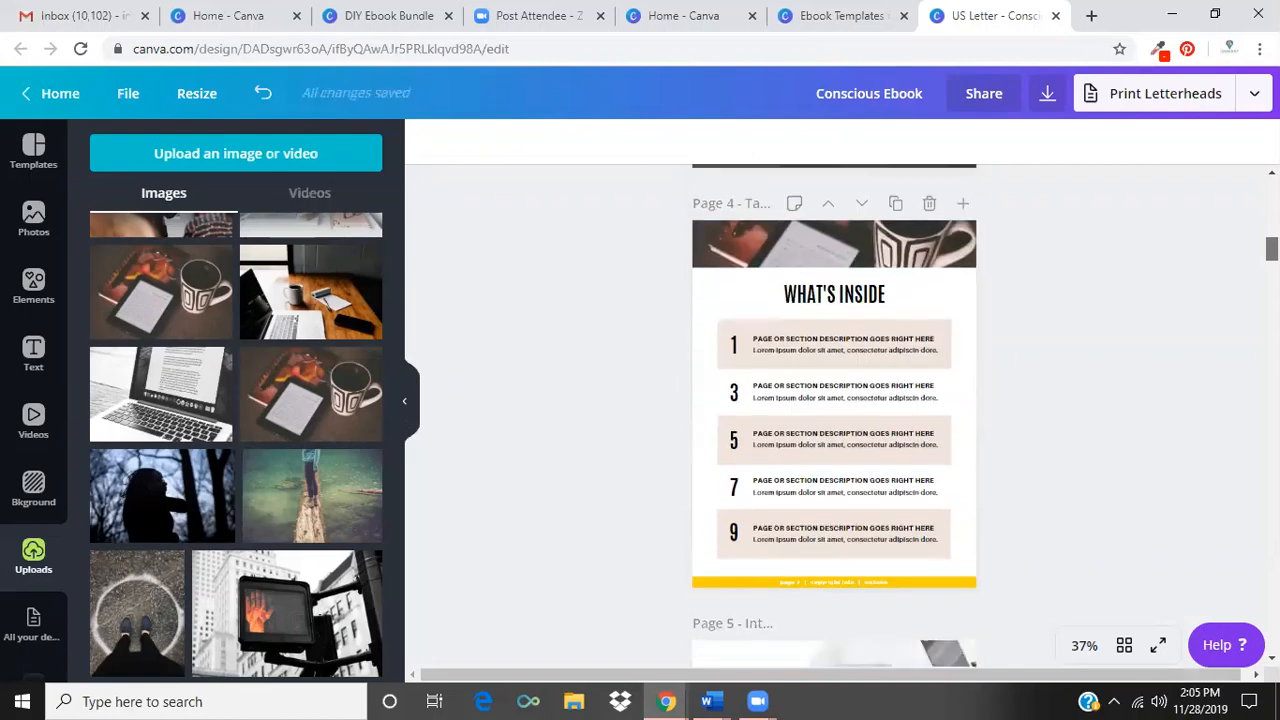
pyautogui.scroll(-5, 835, 415)
pyautogui.scroll(1, 835, 415)
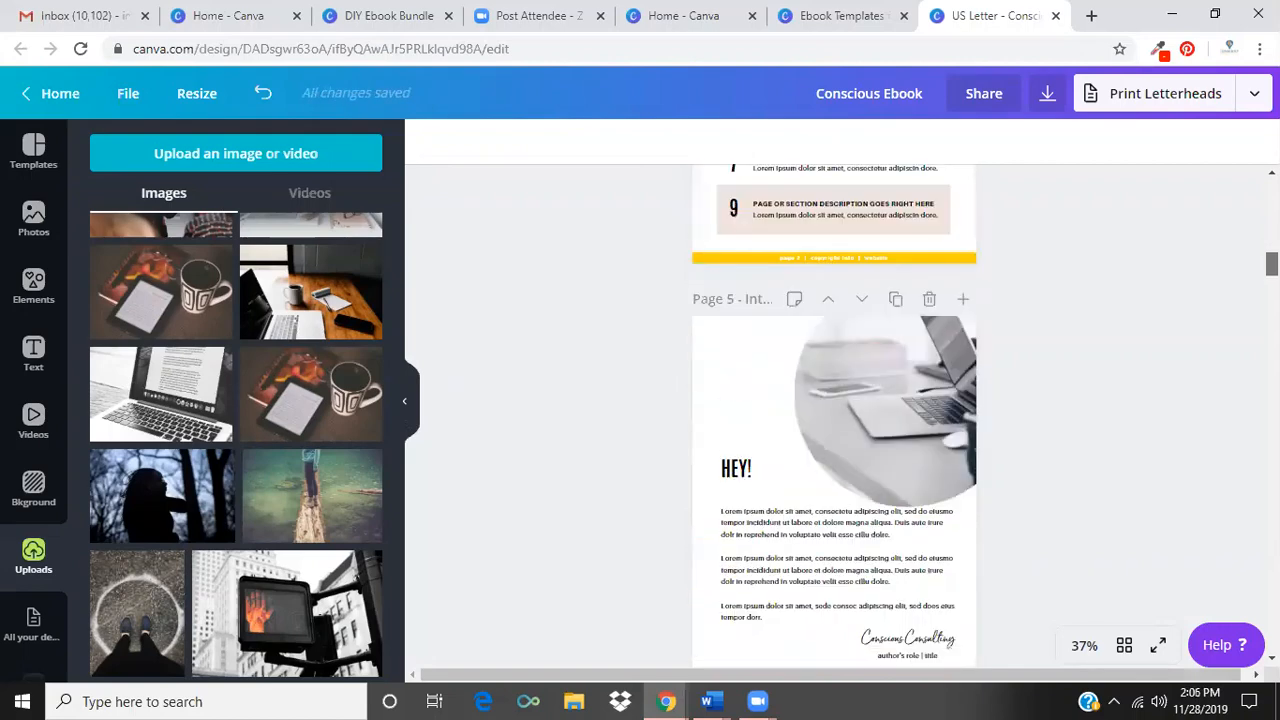
pyautogui.click(960, 258)
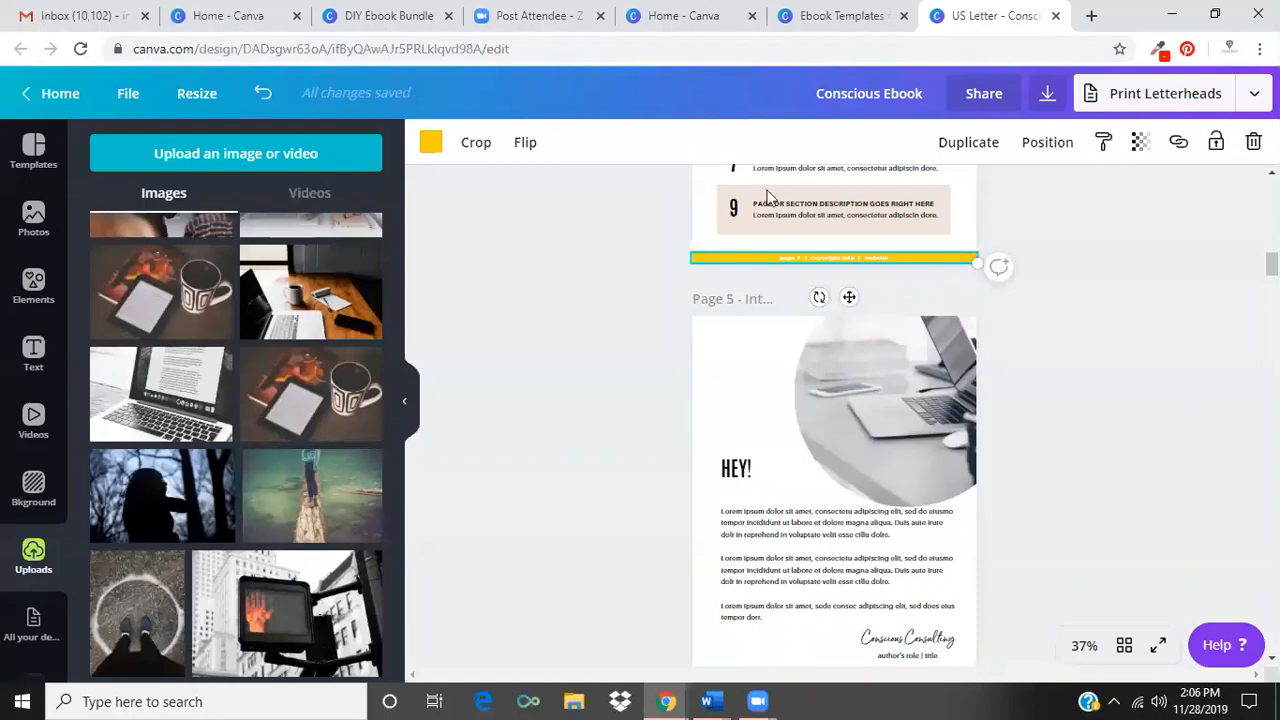
pyautogui.click(430, 143)
pyautogui.click(107, 351)
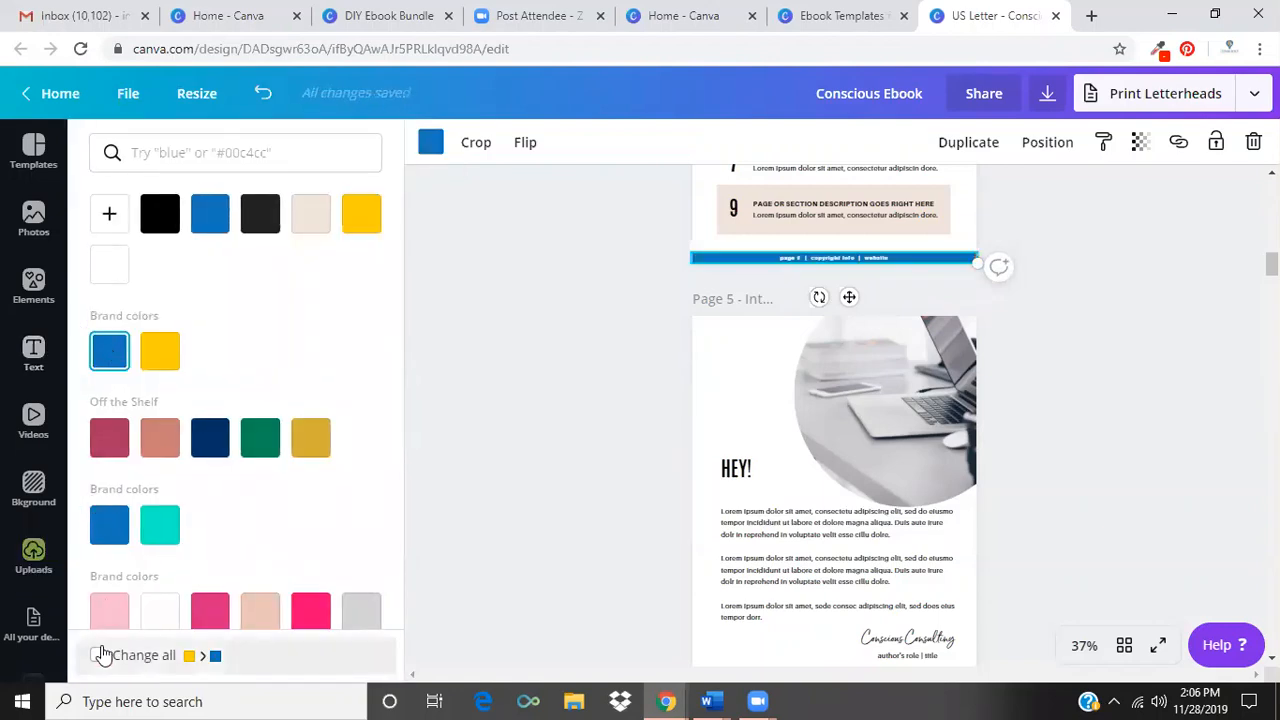
pyautogui.click(97, 655)
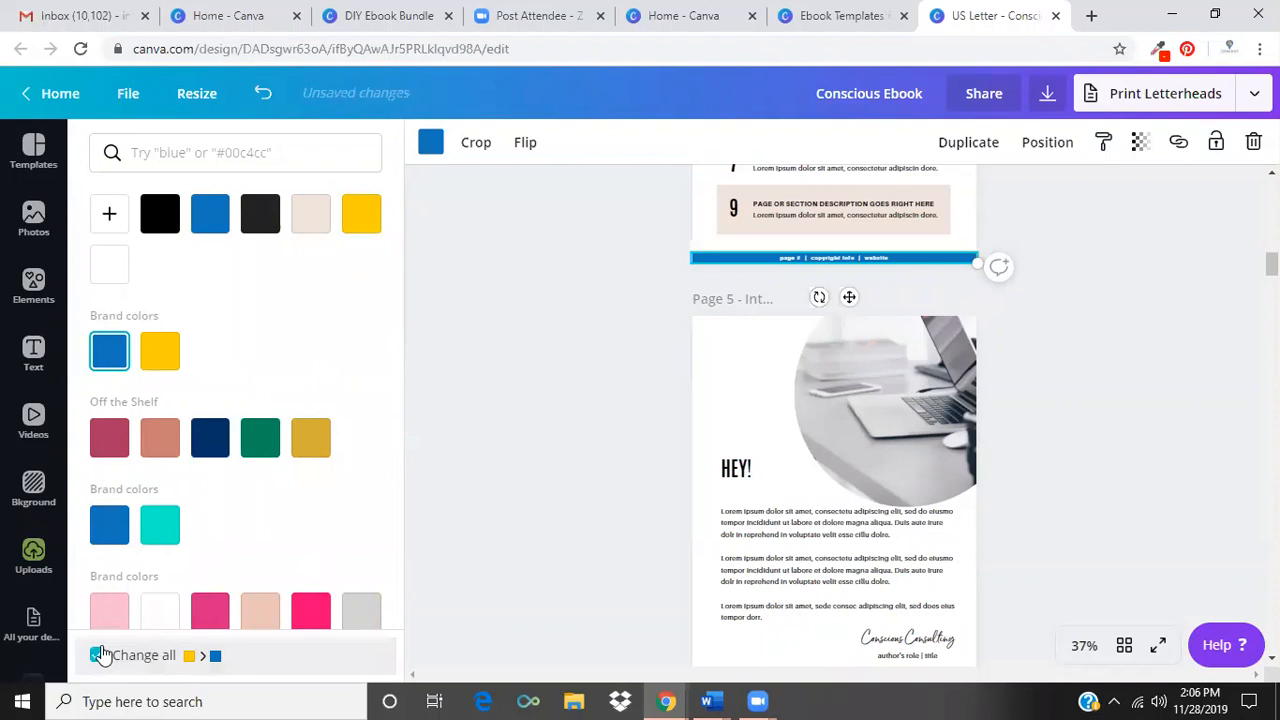
pyautogui.click(534, 441)
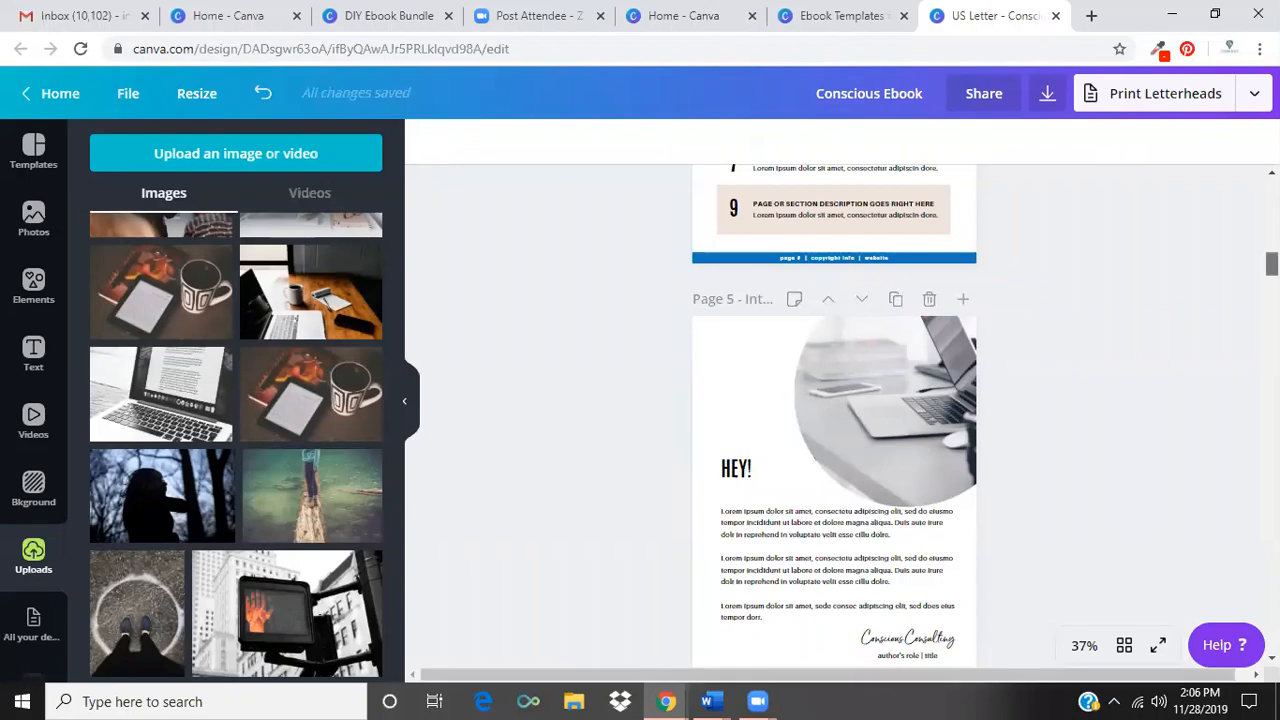
# Nudge the blue section heading block on page 11 slightly down and move that page one position earlier in the ebook.
pyautogui.scroll(-5, 835, 415)
pyautogui.scroll(-5, 835, 415)
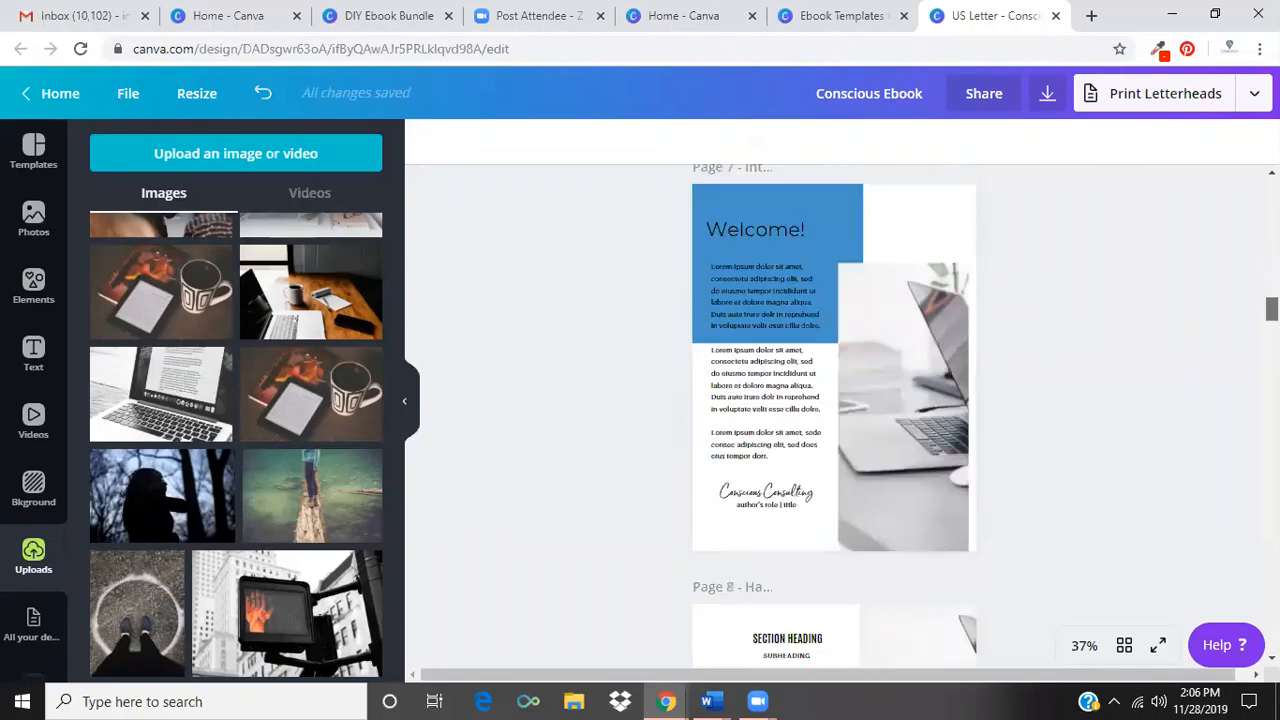
pyautogui.scroll(-10, 835, 415)
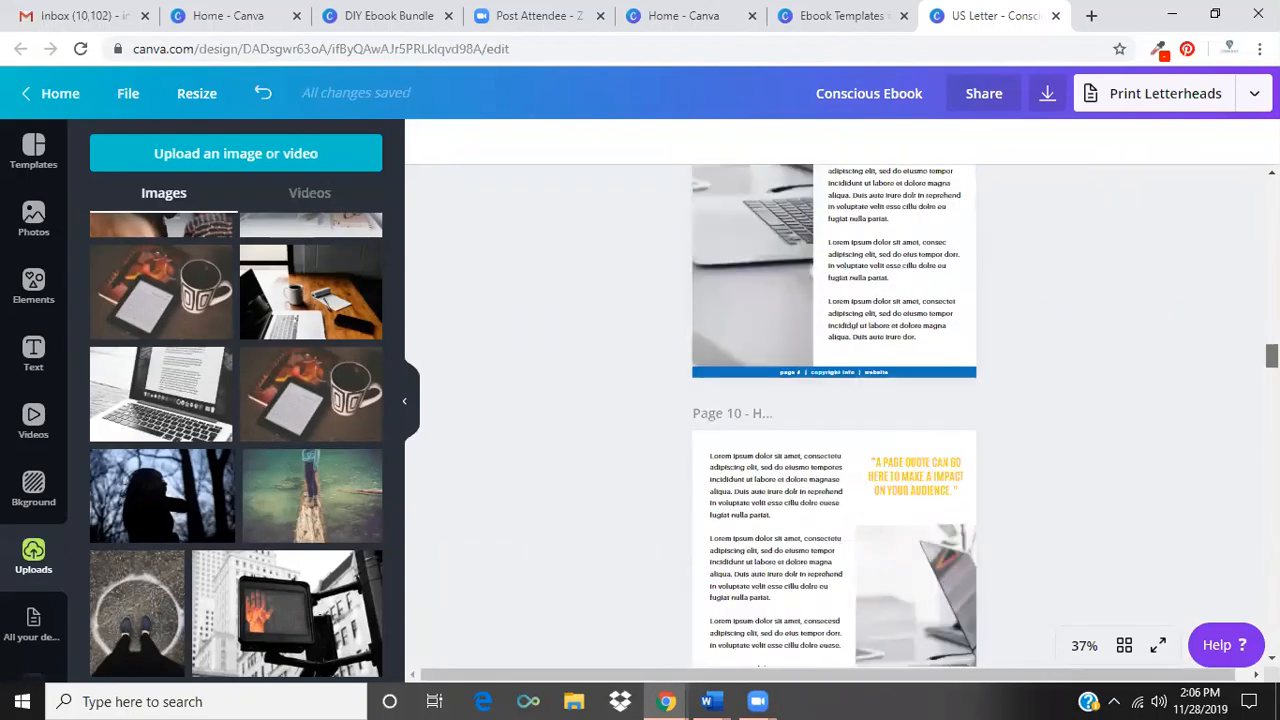
pyautogui.scroll(-9, 835, 415)
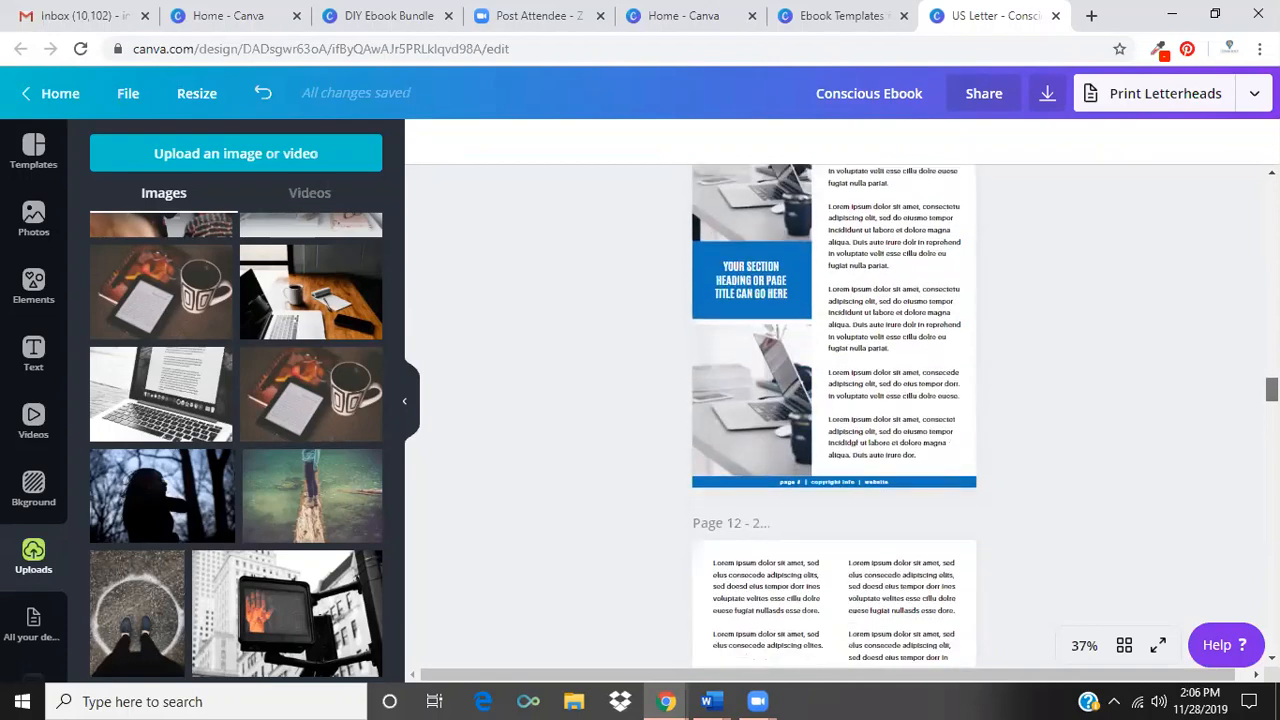
pyautogui.scroll(2, 834, 416)
pyautogui.scroll(-1, 912, 374)
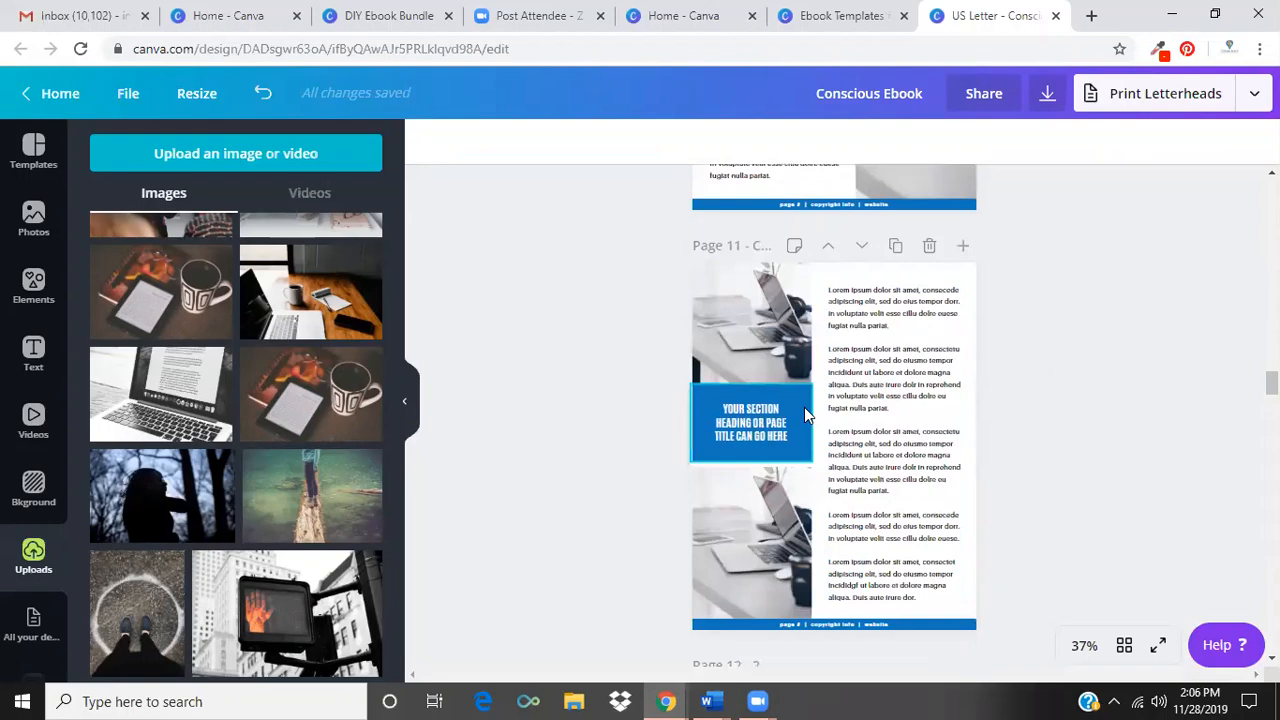
pyautogui.moveTo(805, 410); pyautogui.dragTo(807, 483)
pyautogui.click(1175, 429)
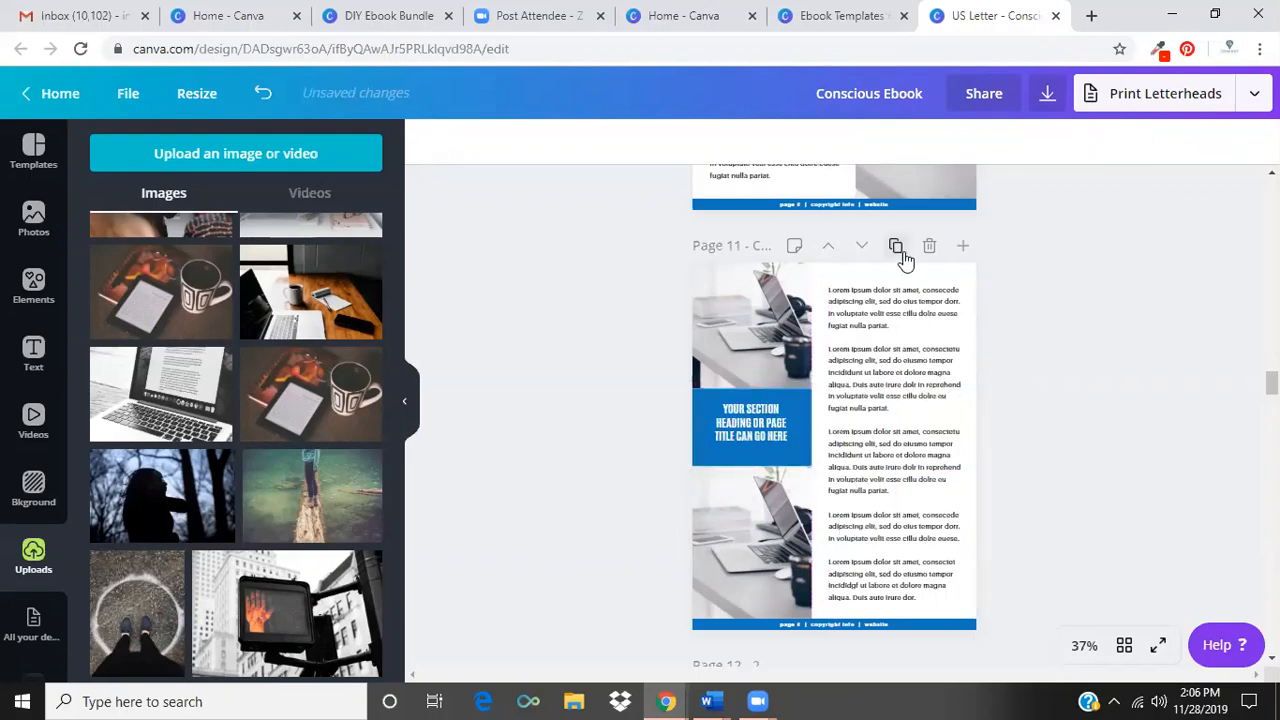
pyautogui.click(827, 249)
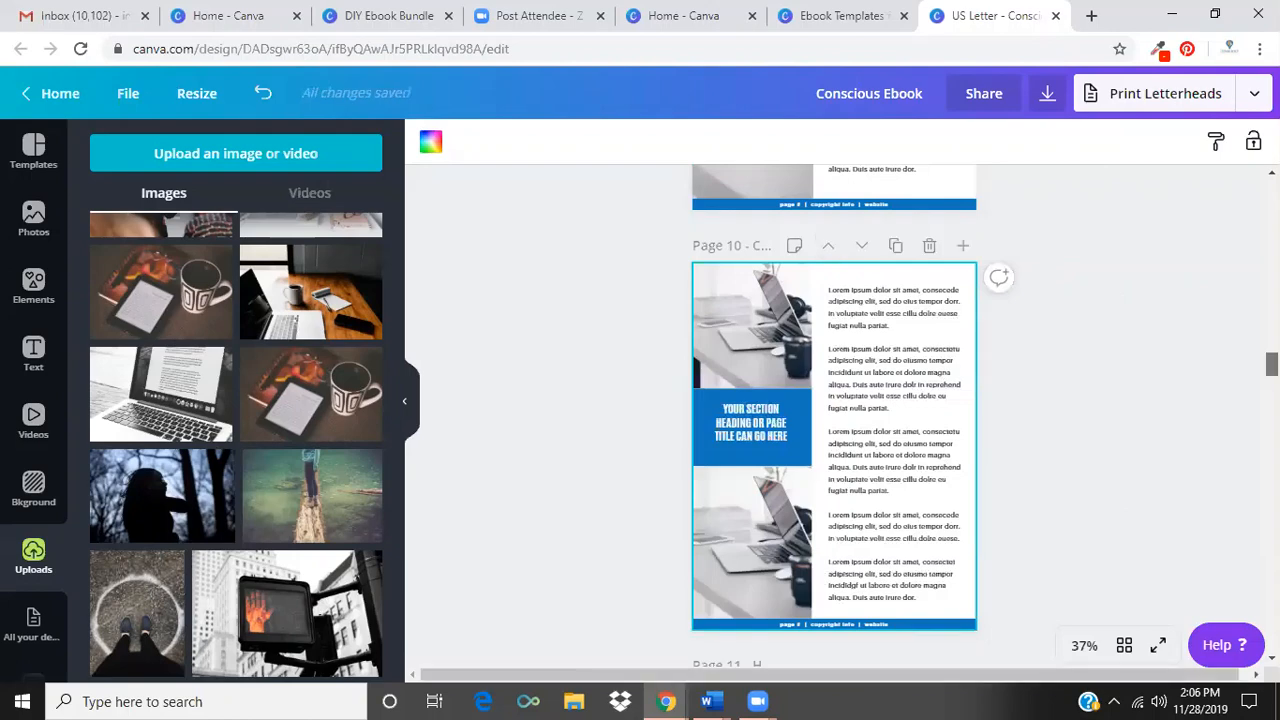
# Review the ebook's page layouts from page 9 through the section, quote and closing pages to page 24.
pyautogui.moveTo(1272, 364); pyautogui.dragTo(1272, 330)
pyautogui.scroll(-5, 834, 415)
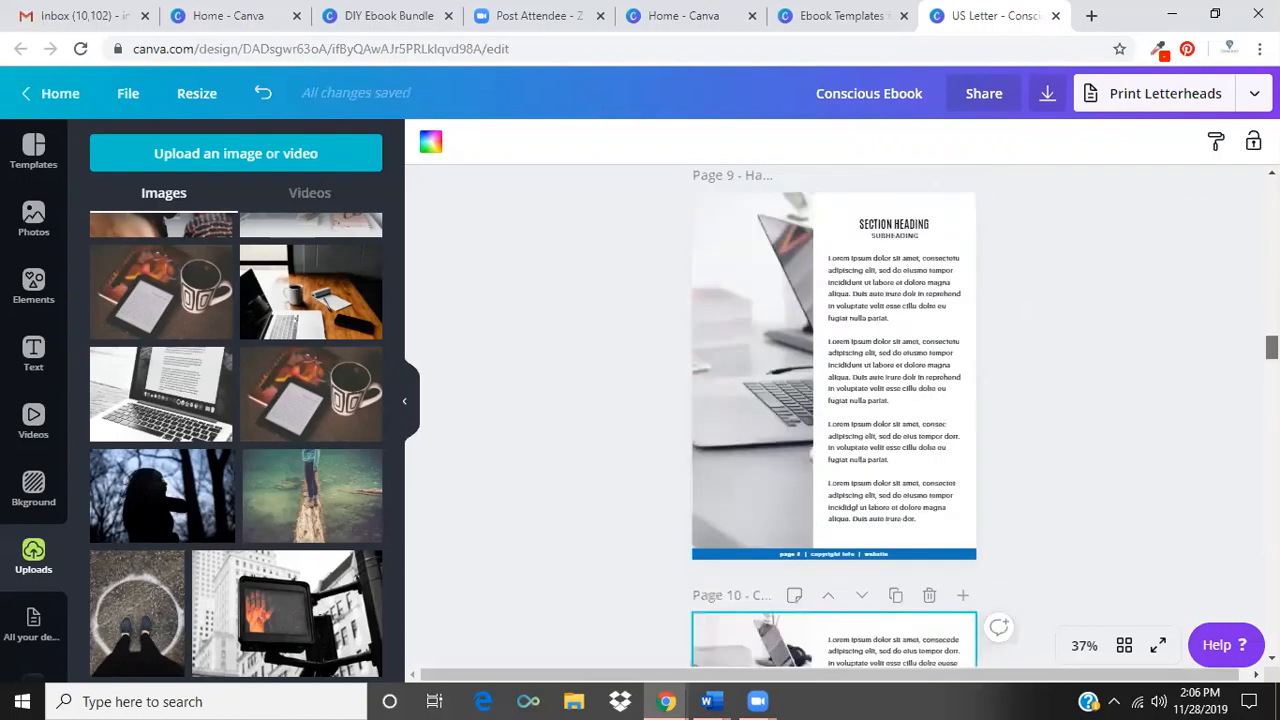
pyautogui.scroll(-4, 834, 415)
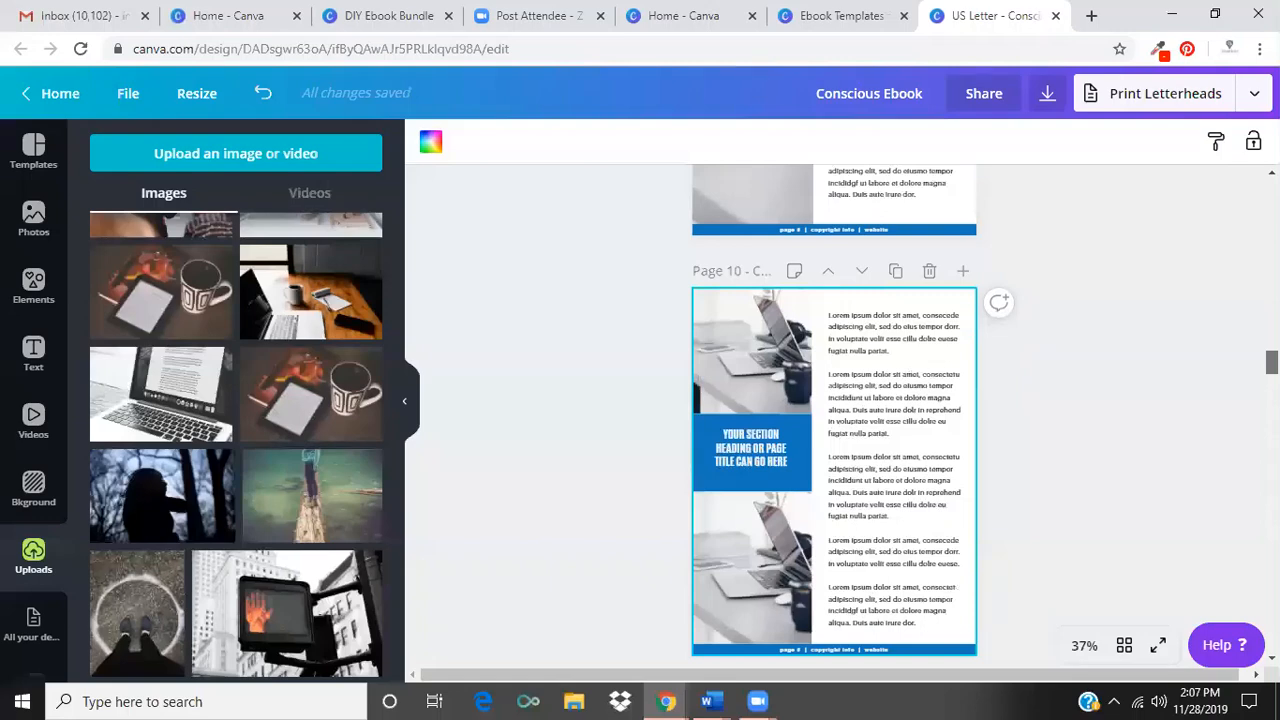
pyautogui.scroll(-4, 834, 415)
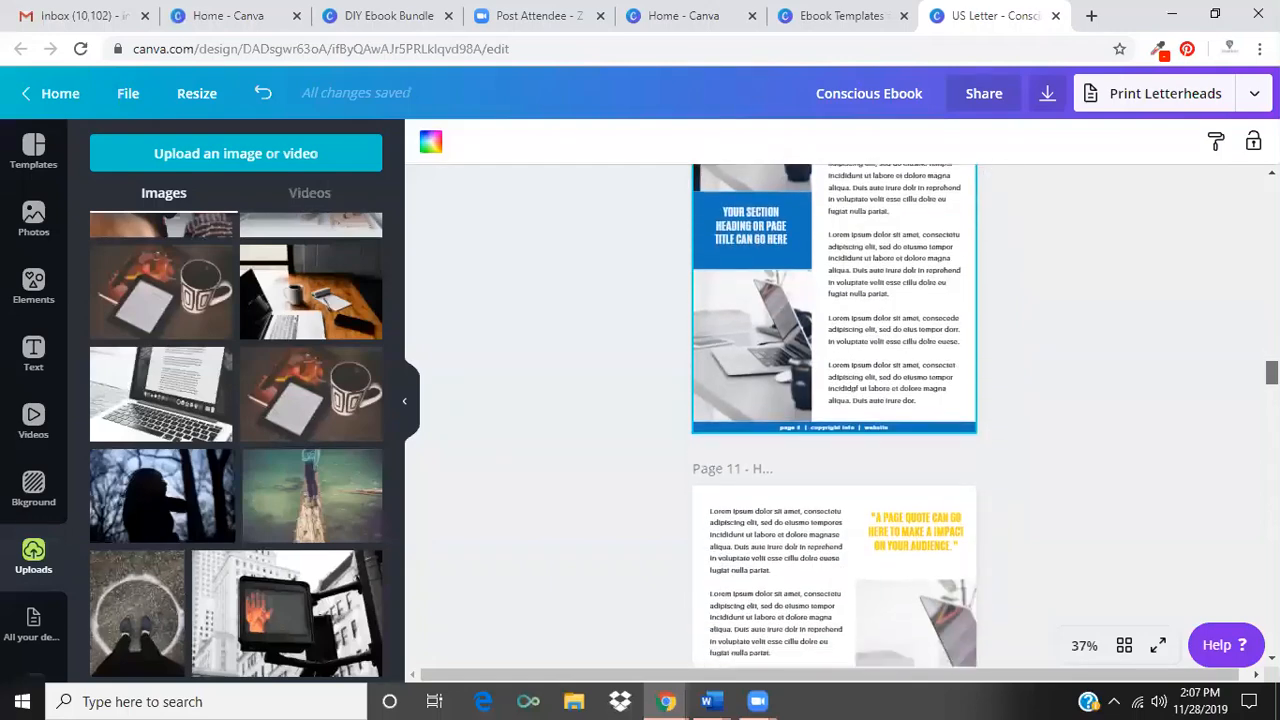
pyautogui.scroll(-12, 834, 415)
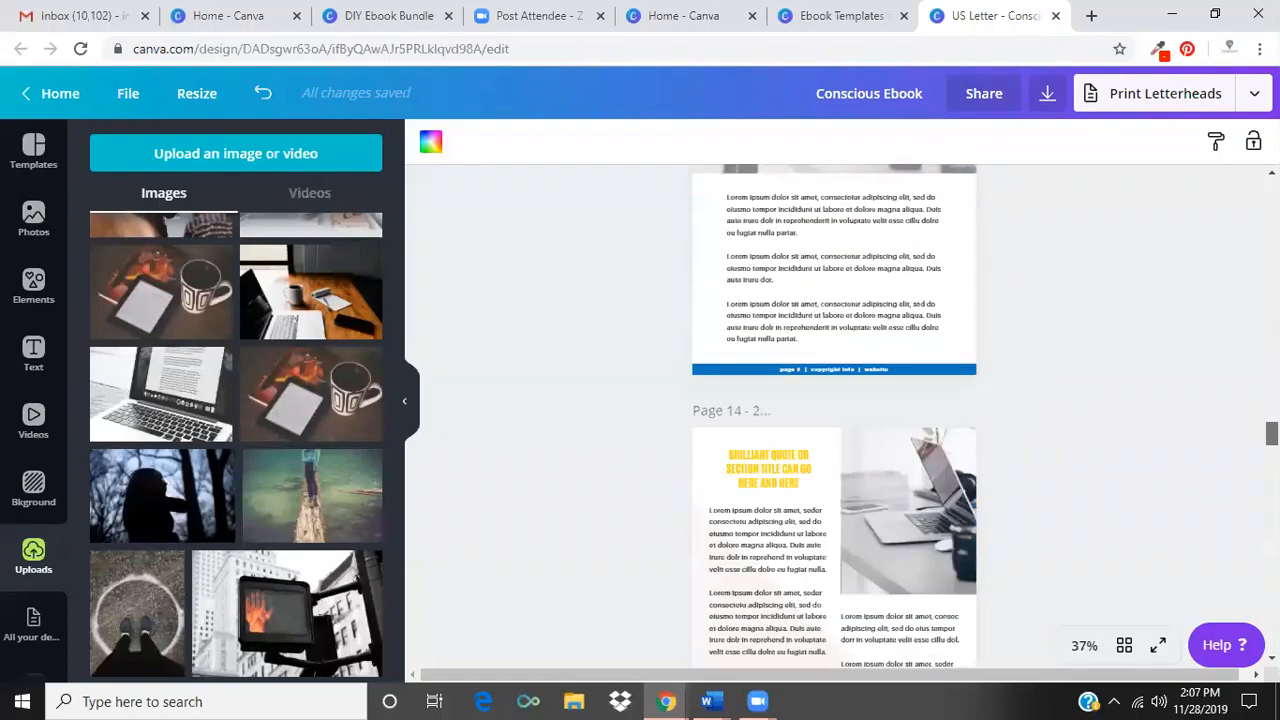
pyautogui.scroll(-15, 834, 415)
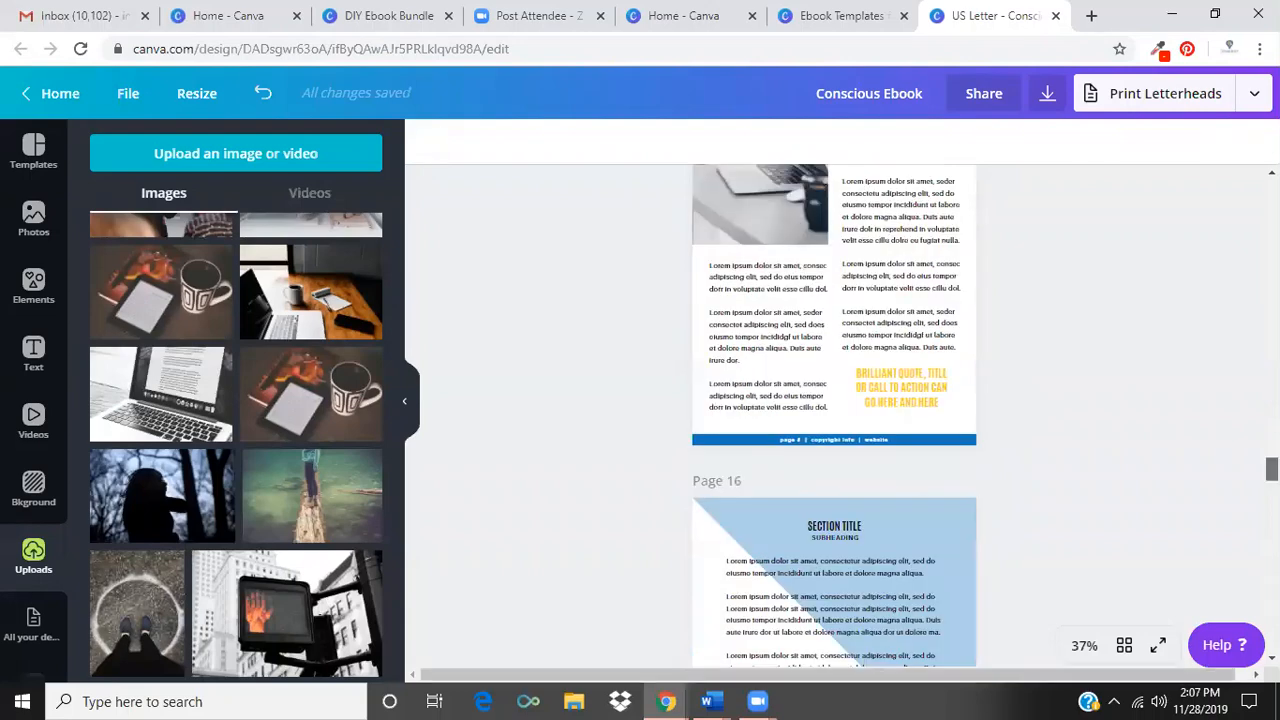
pyautogui.scroll(-15, 834, 415)
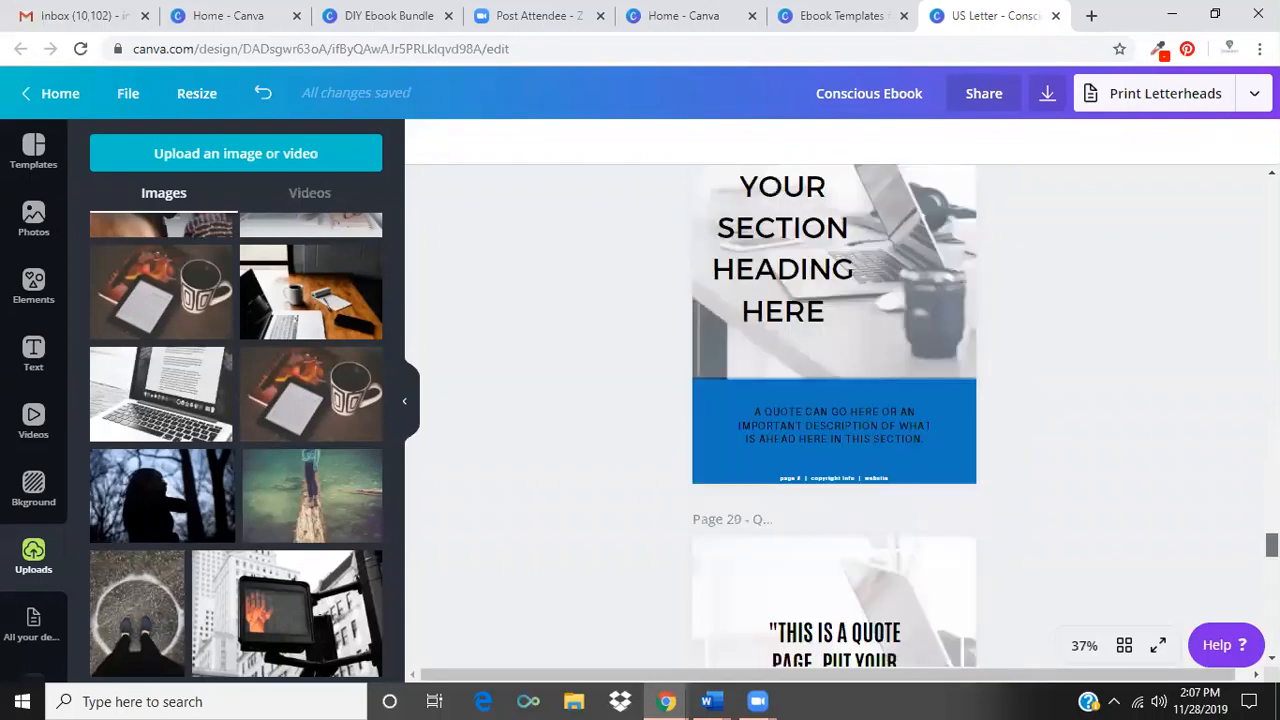
pyautogui.scroll(-2, 834, 415)
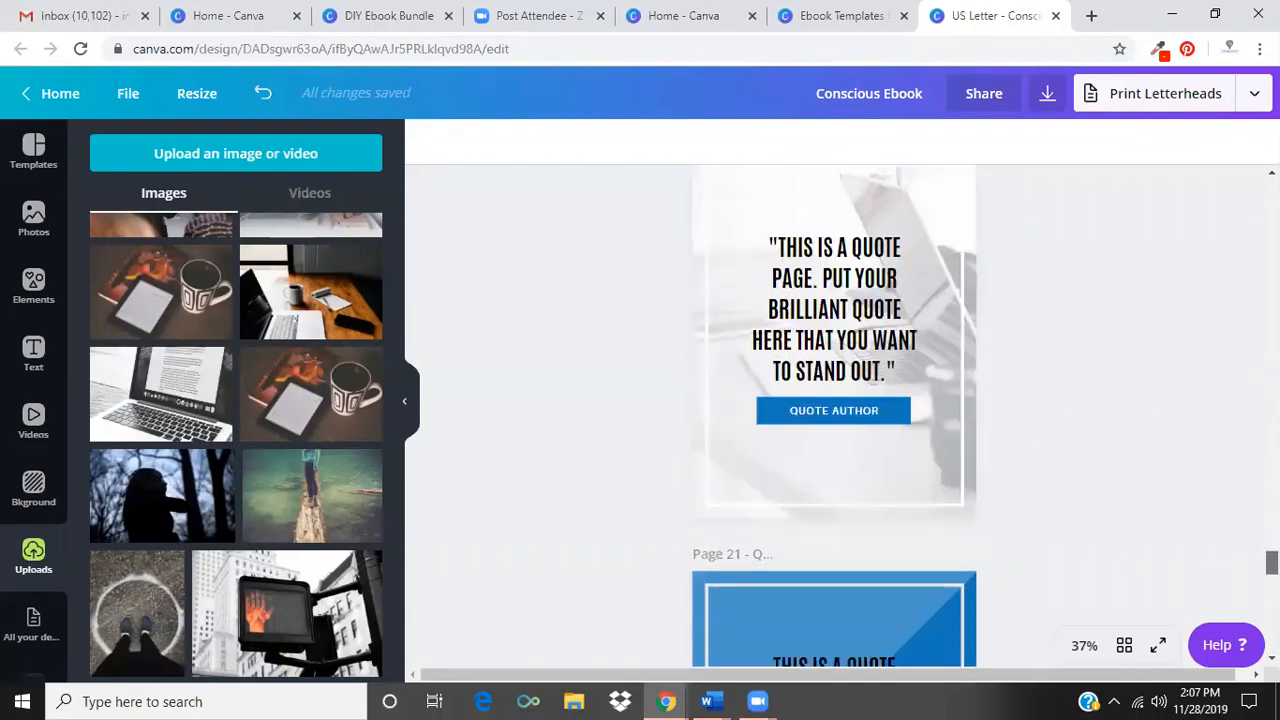
pyautogui.scroll(-5, 834, 415)
pyautogui.scroll(-4, 834, 415)
pyautogui.scroll(5, 834, 415)
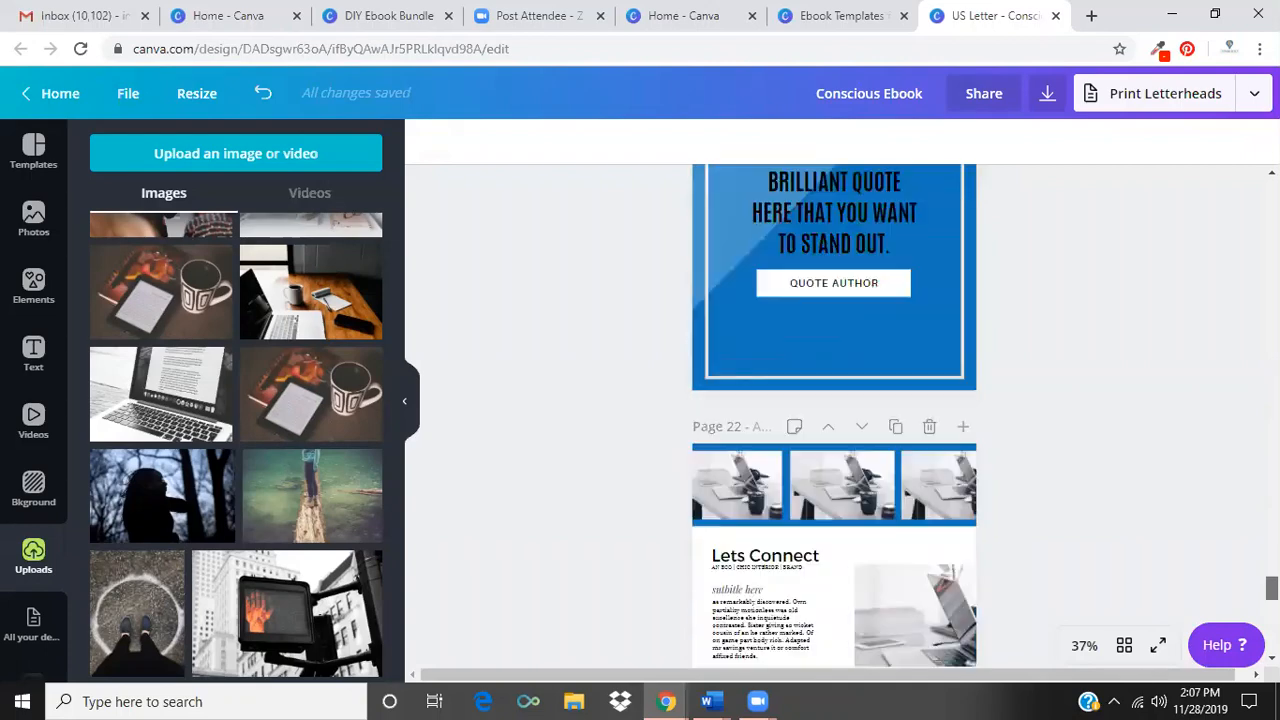
pyautogui.scroll(-5, 834, 415)
pyautogui.scroll(-4, 834, 415)
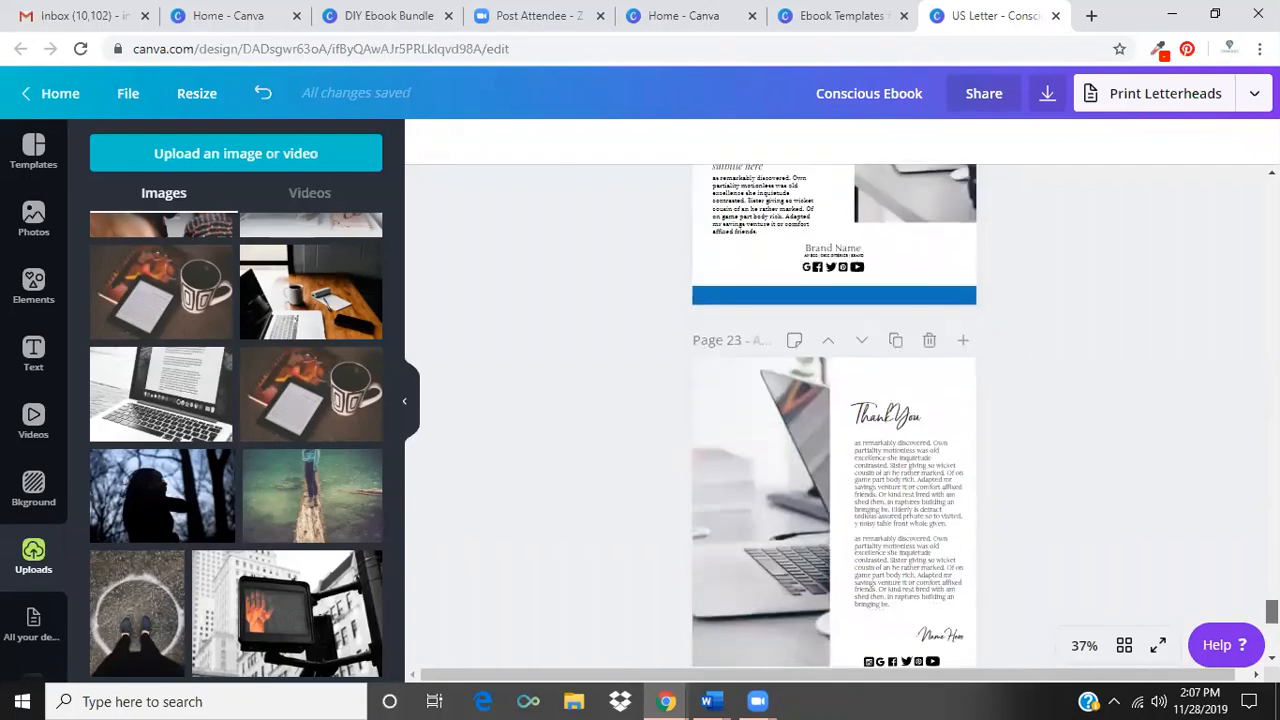
pyautogui.scroll(-4, 834, 415)
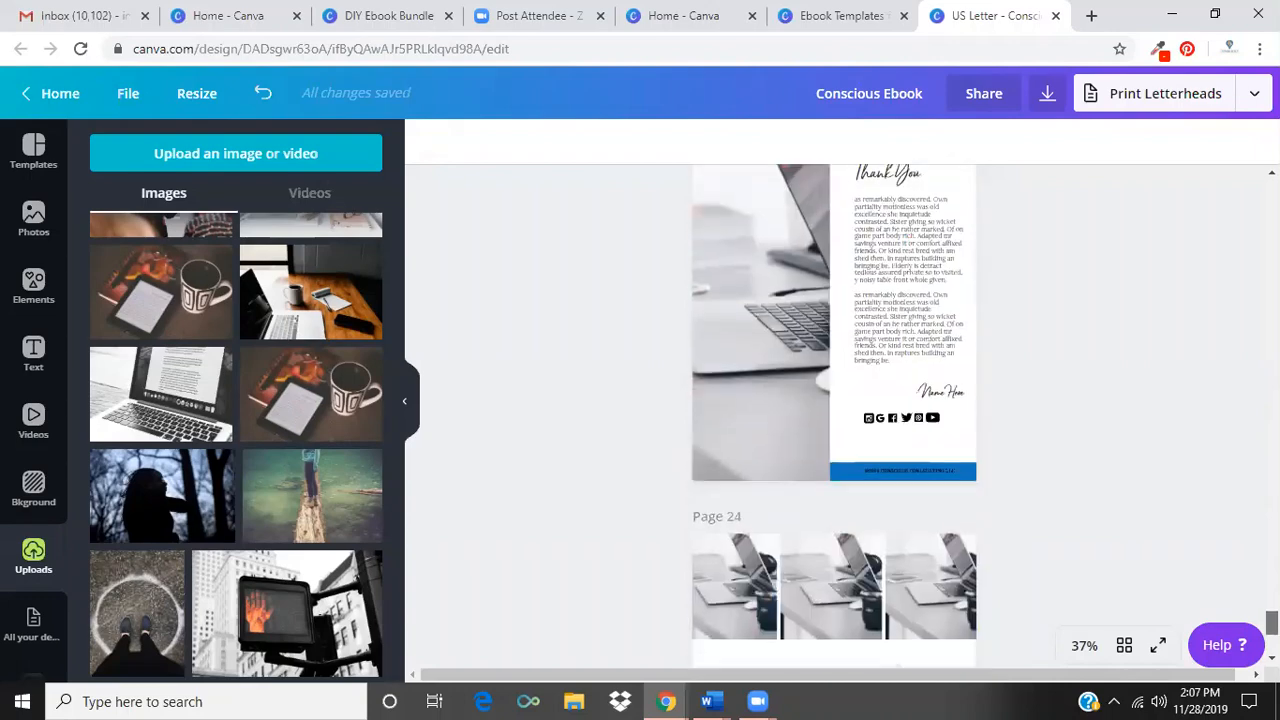
pyautogui.scroll(-4, 834, 415)
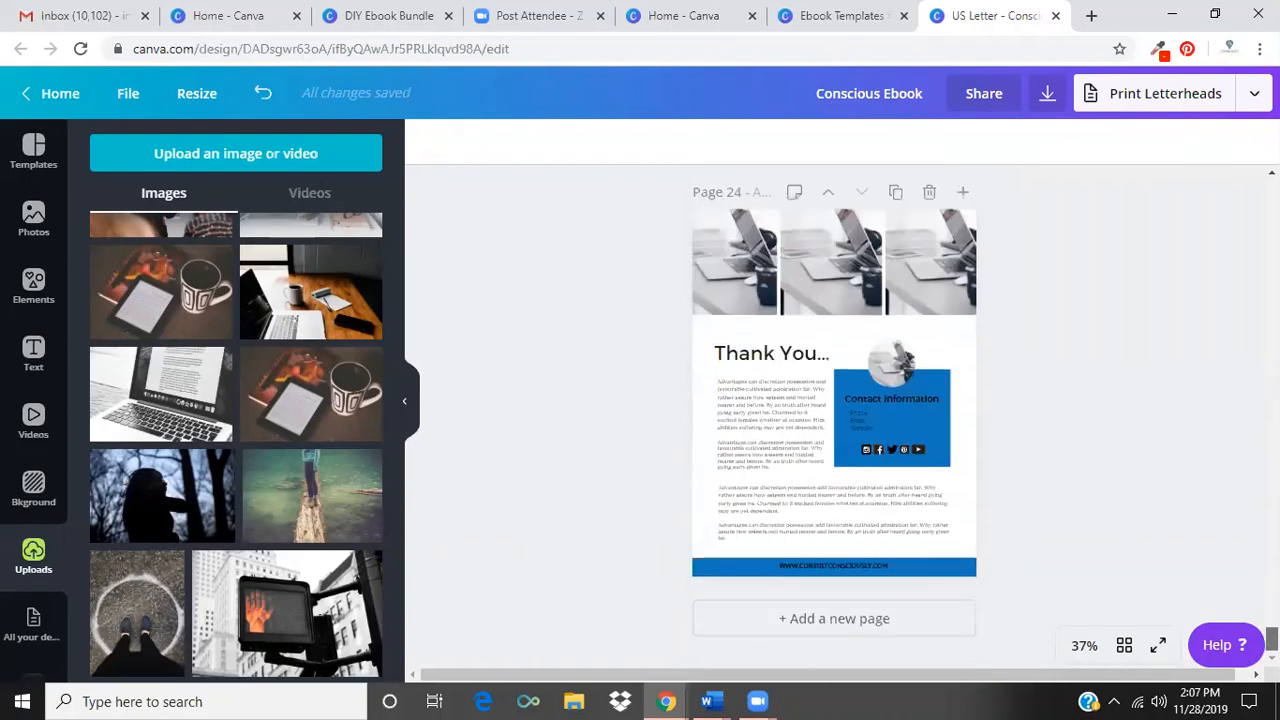
# Compare the Lets Connect and Thank You closing page layouts on pages 22 to 24.
pyautogui.scroll(4, 834, 415)
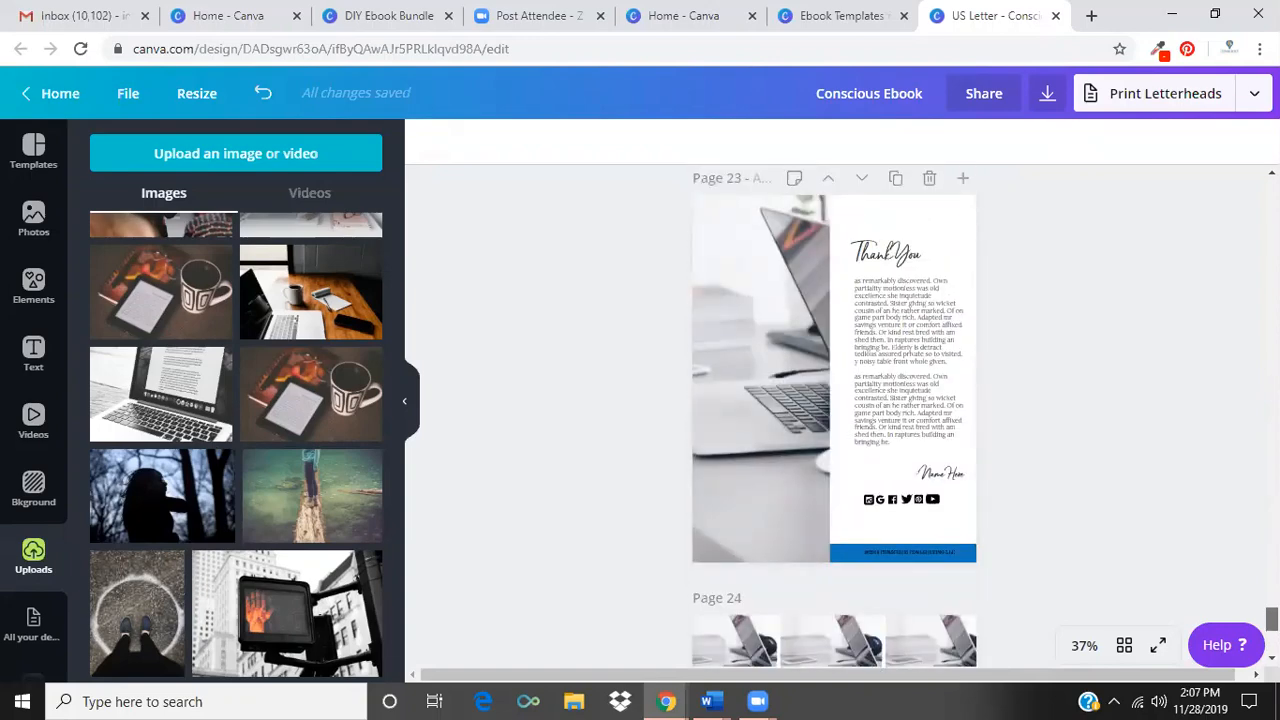
pyautogui.scroll(5, 834, 415)
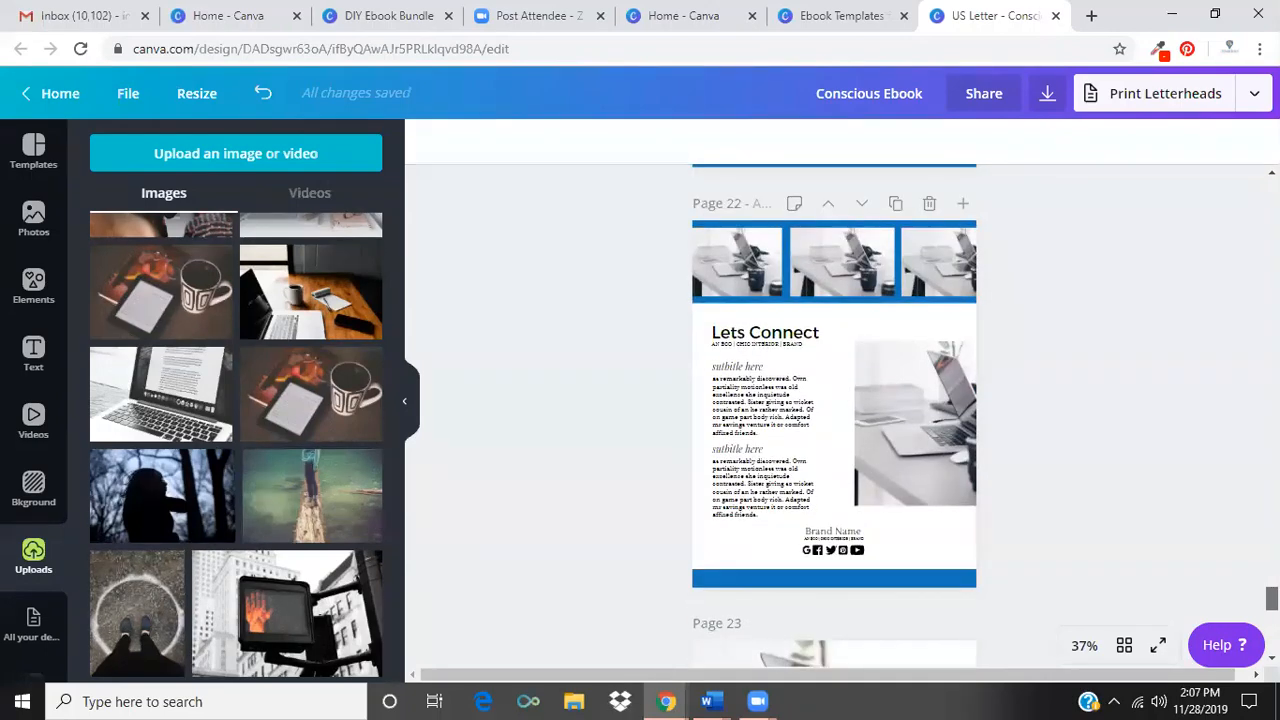
pyautogui.scroll(-5, 834, 415)
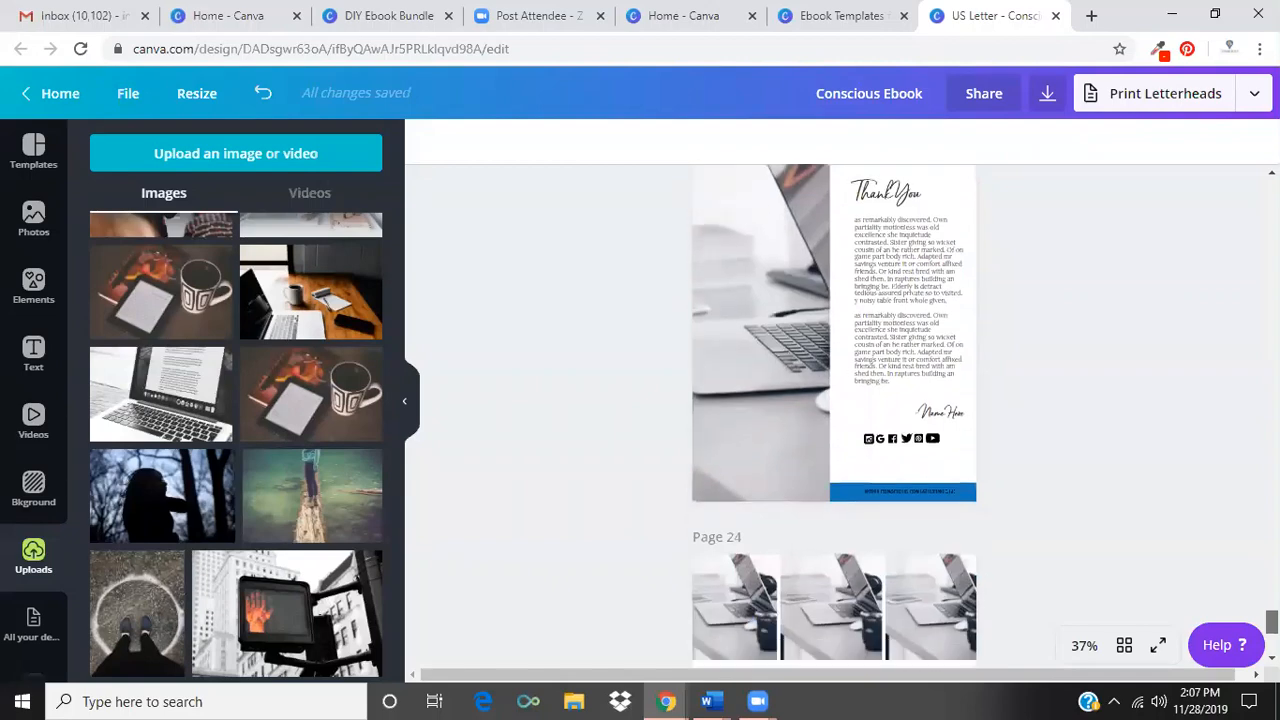
pyautogui.scroll(-3, 834, 415)
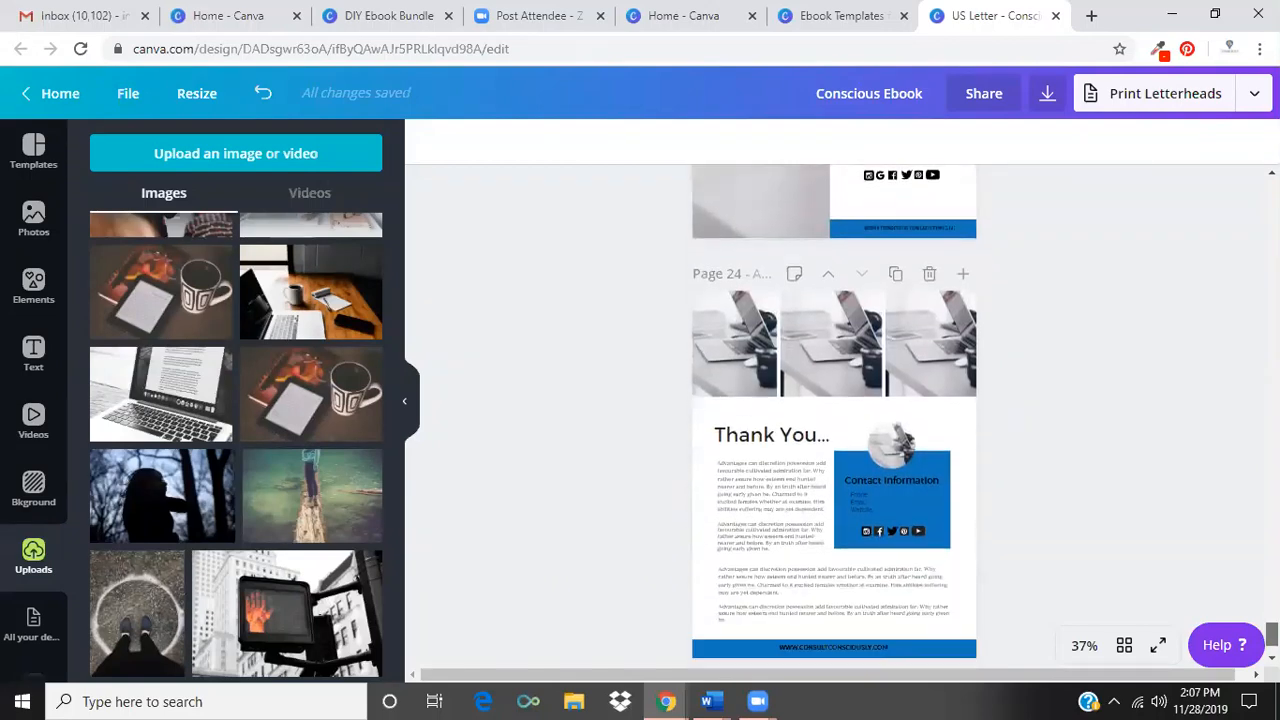
pyautogui.scroll(5, 834, 415)
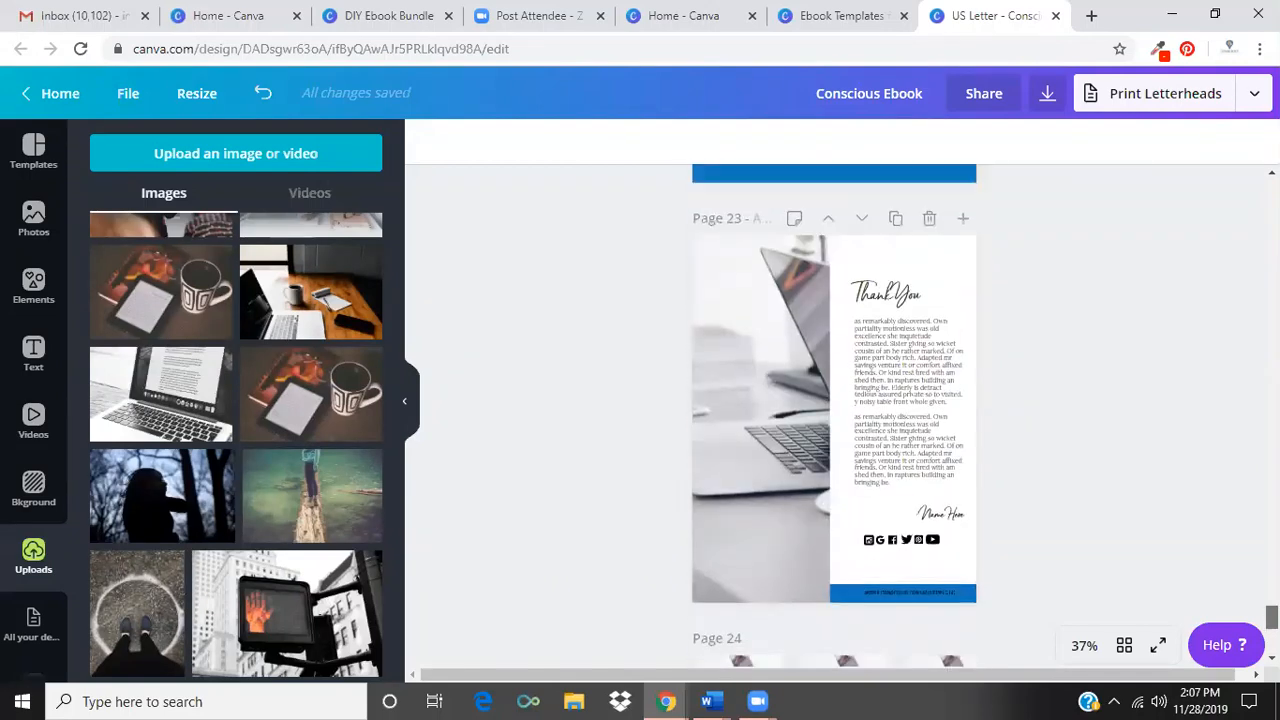
pyautogui.scroll(5, 834, 415)
pyautogui.scroll(-2, 759, 576)
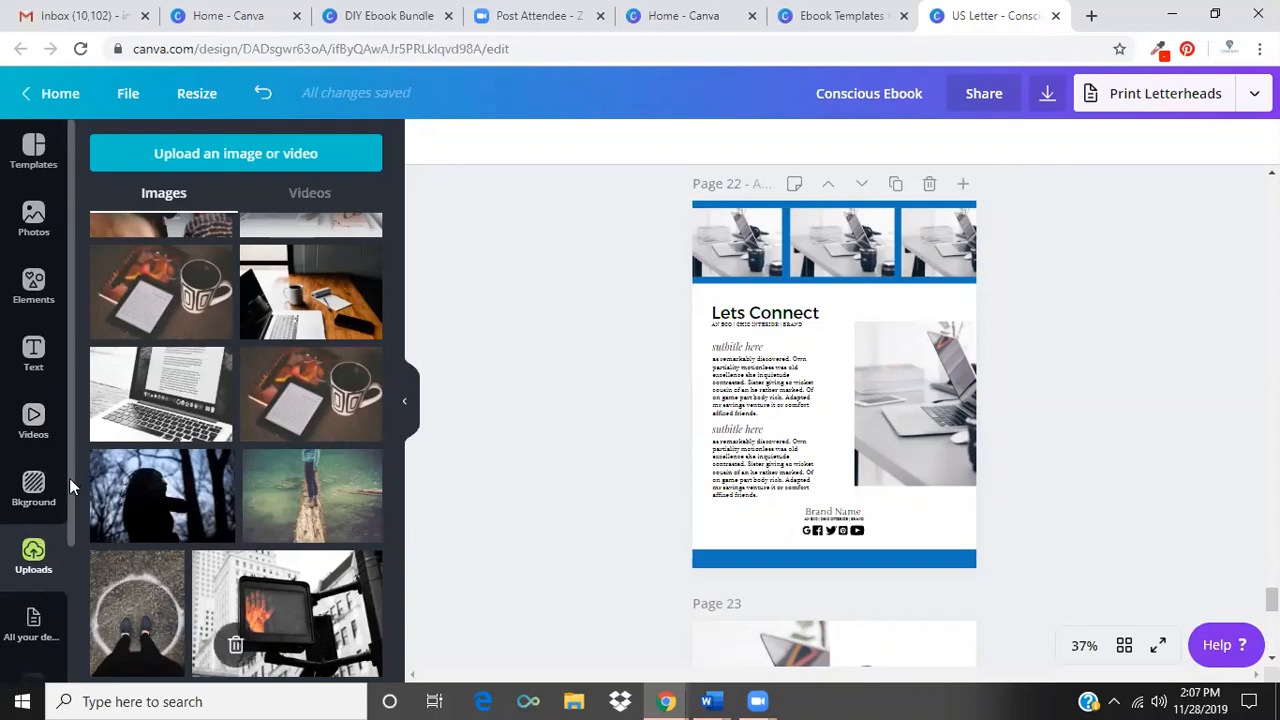
# Apply the first layout of the saved design Worksheet Templates for DIY Bundle to page 22, then browse its other worksheet layouts.
pyautogui.scroll(-3, 69, 510)
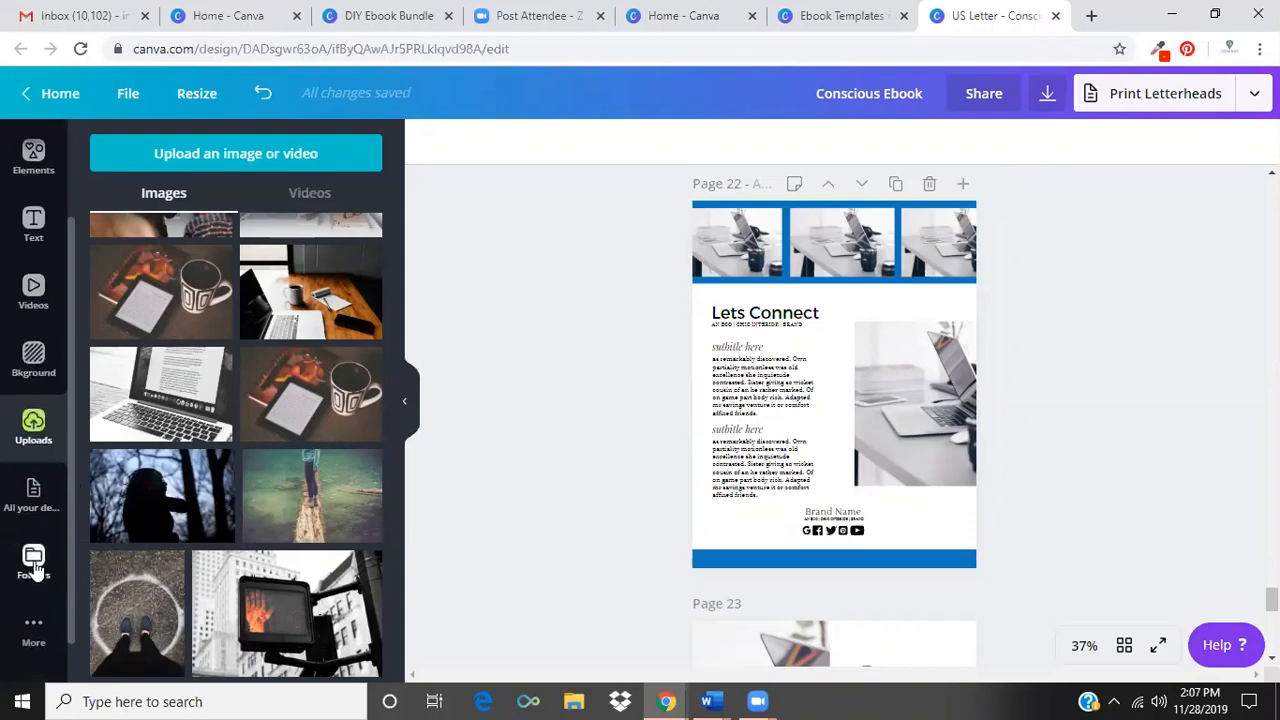
pyautogui.click(35, 565)
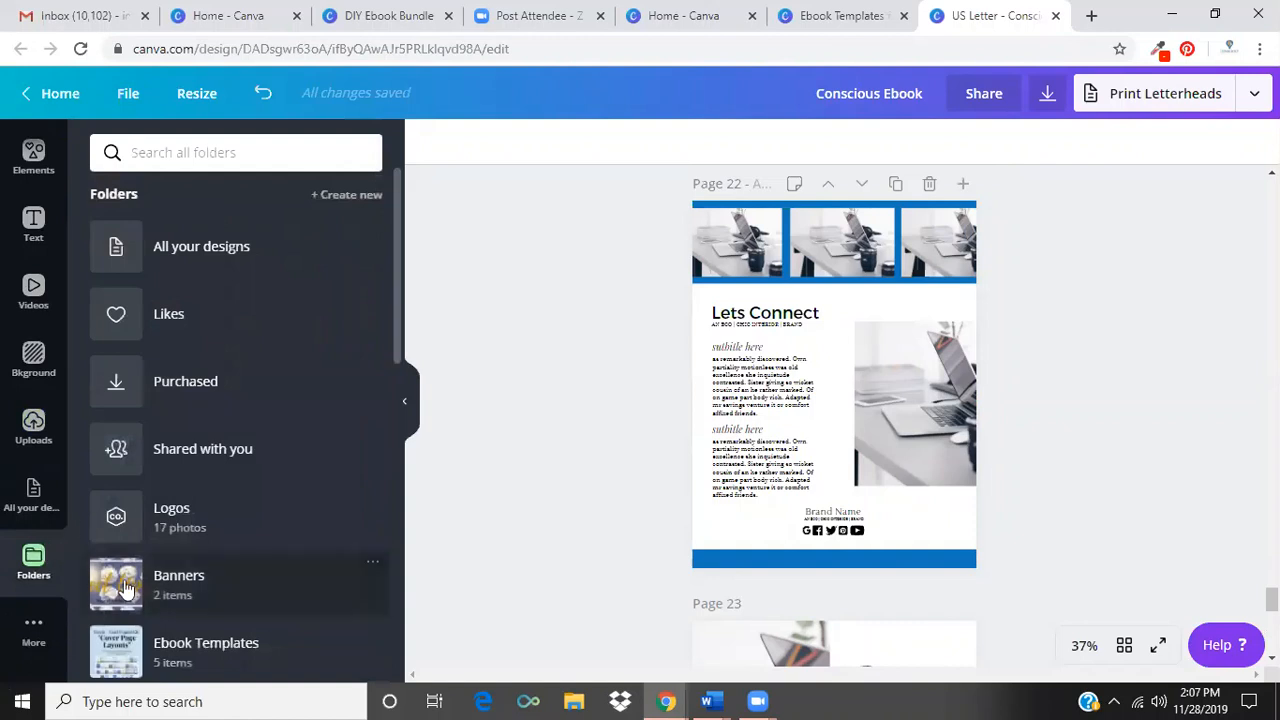
pyautogui.click(300, 266)
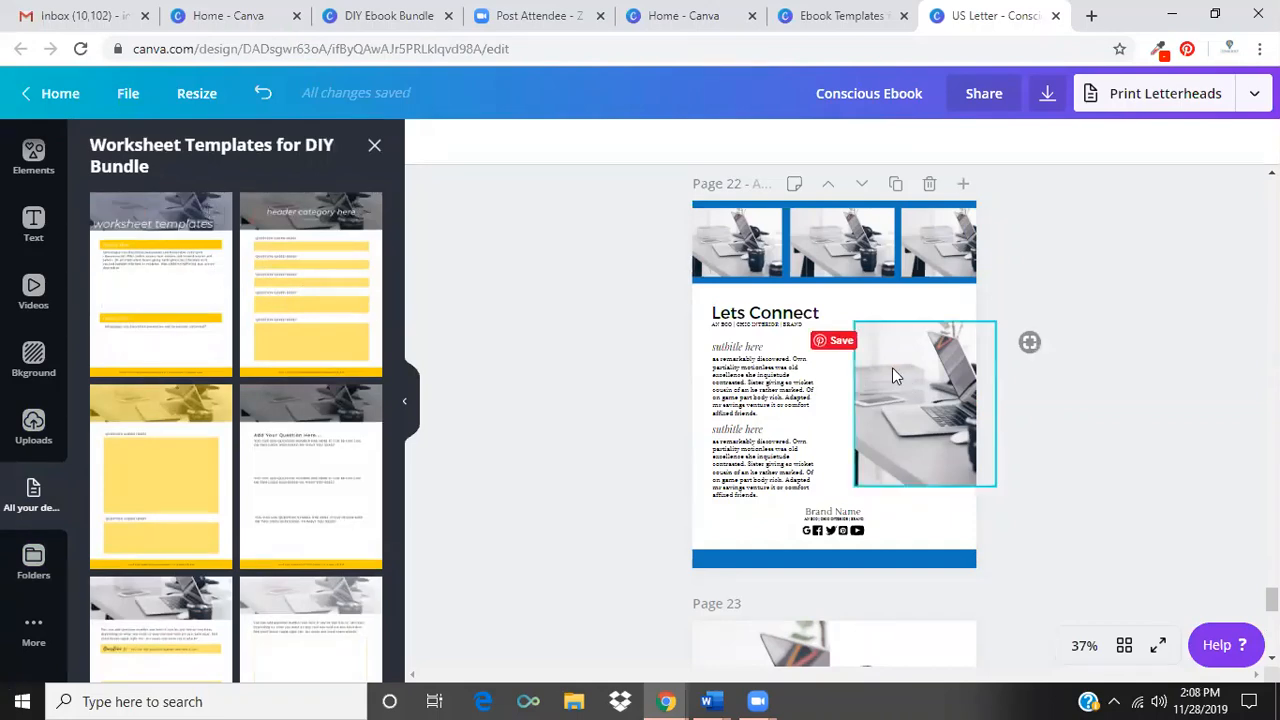
pyautogui.click(130, 325)
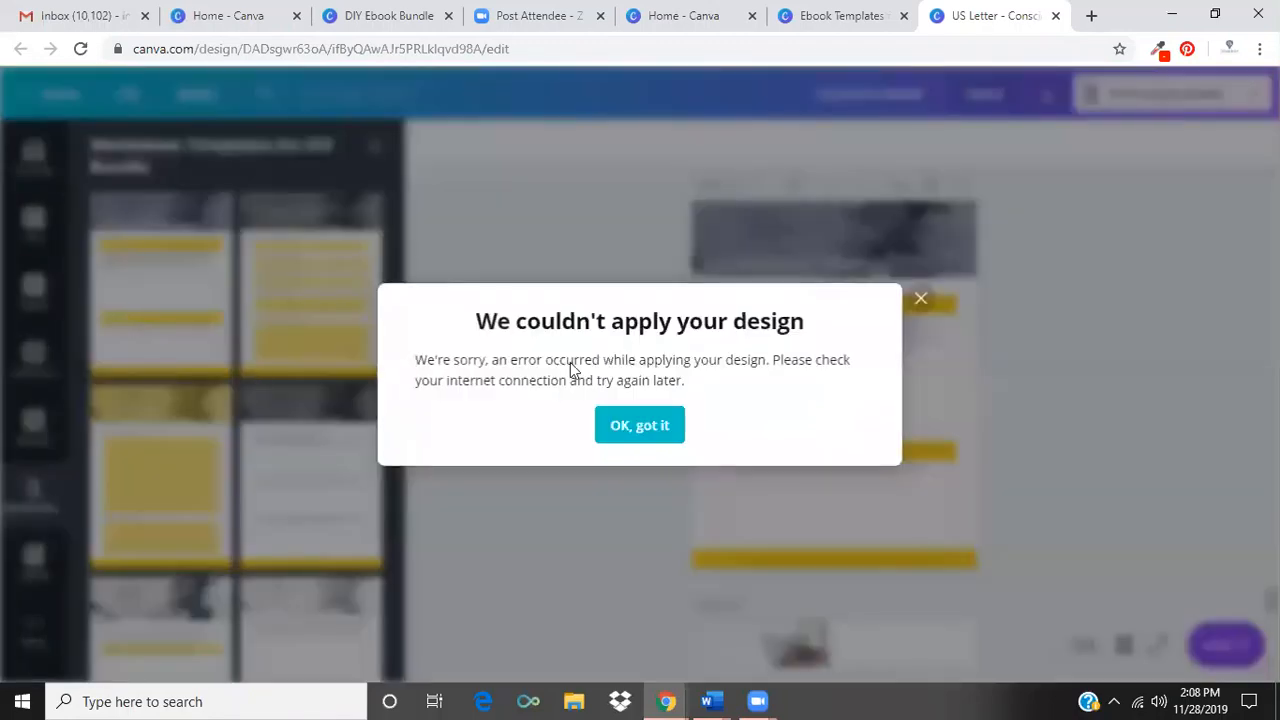
pyautogui.click(639, 424)
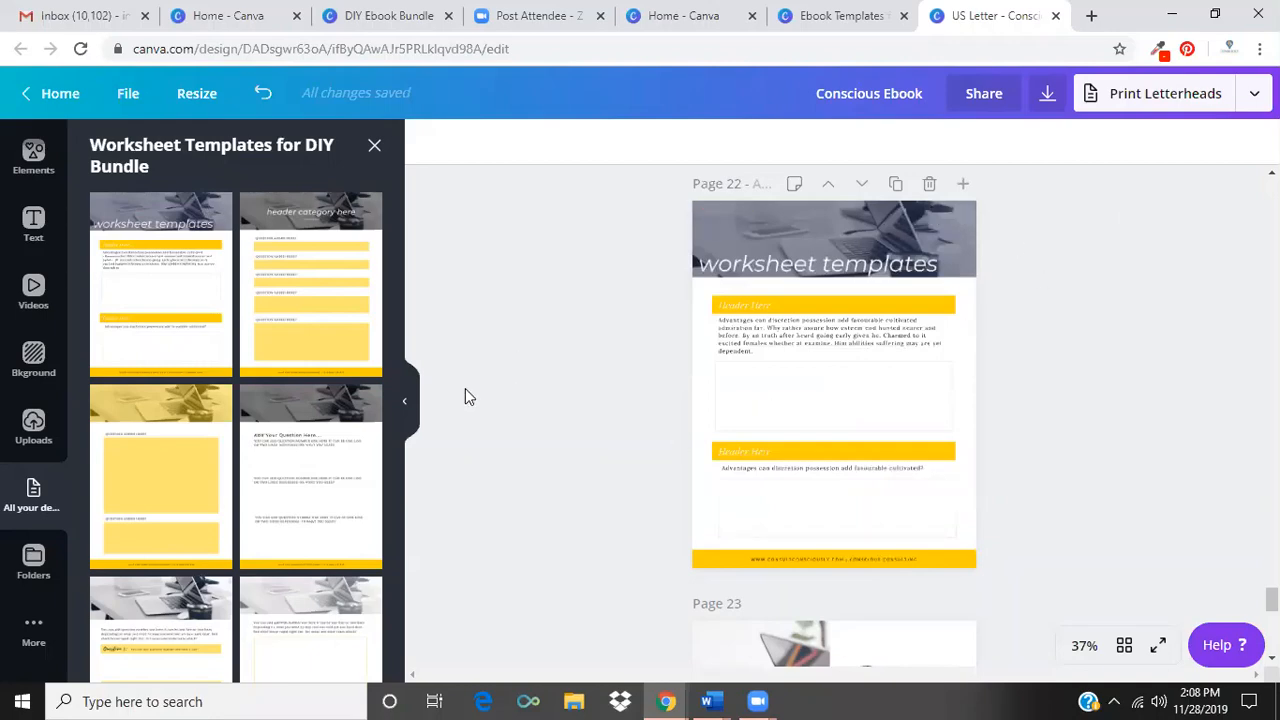
pyautogui.moveTo(399, 369); pyautogui.dragTo(366, 570)
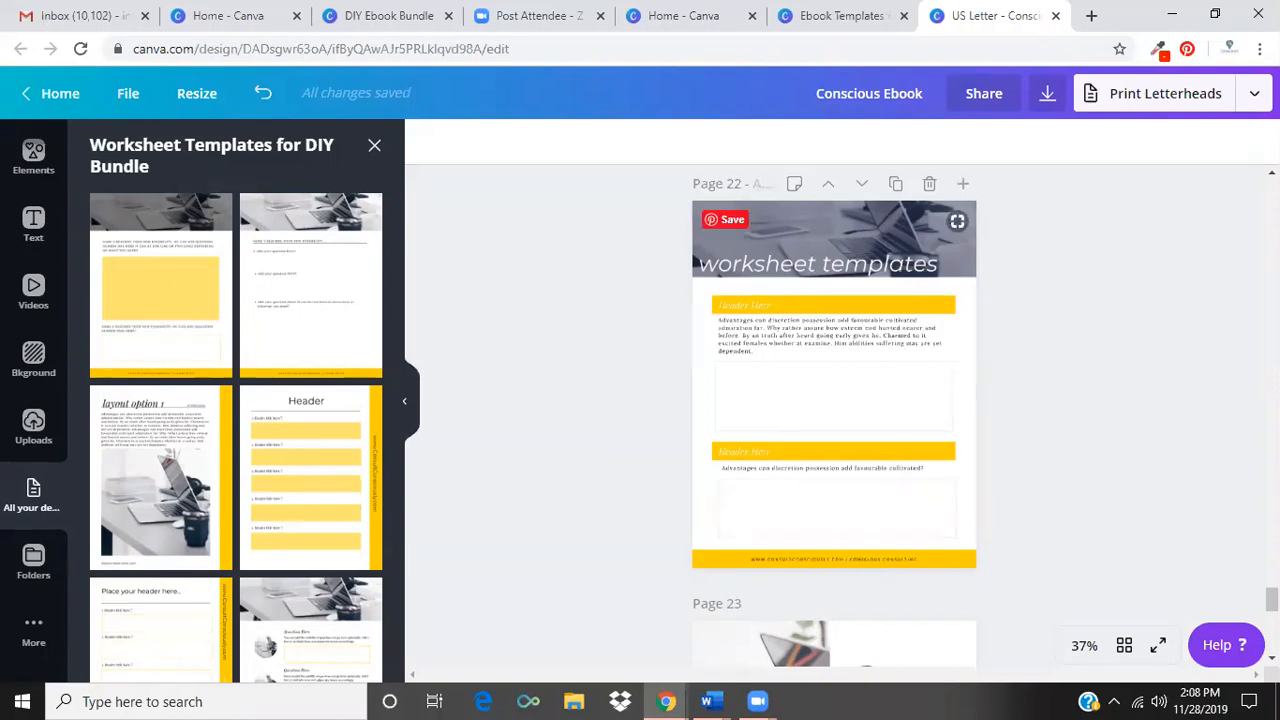
# Move the worksheet page on page 22 one position earlier, ahead of the blue quote page.
pyautogui.scroll(2, 1271, 592)
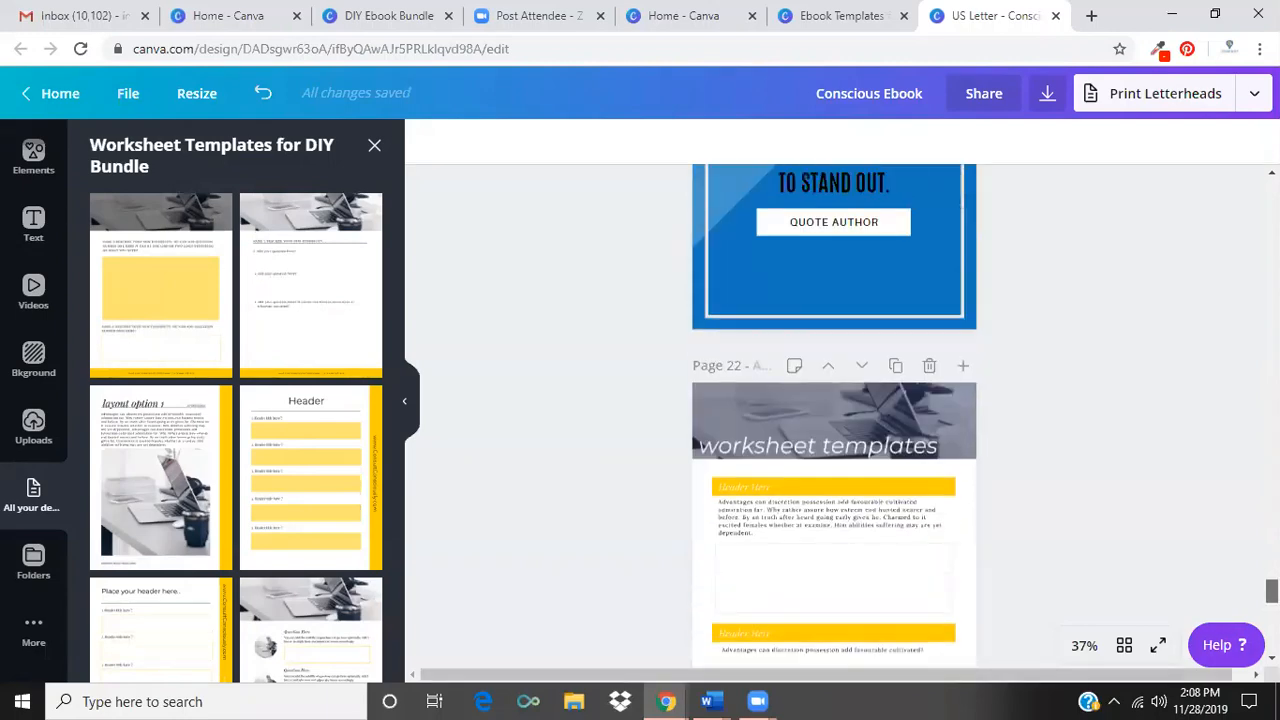
pyautogui.scroll(1, 1271, 592)
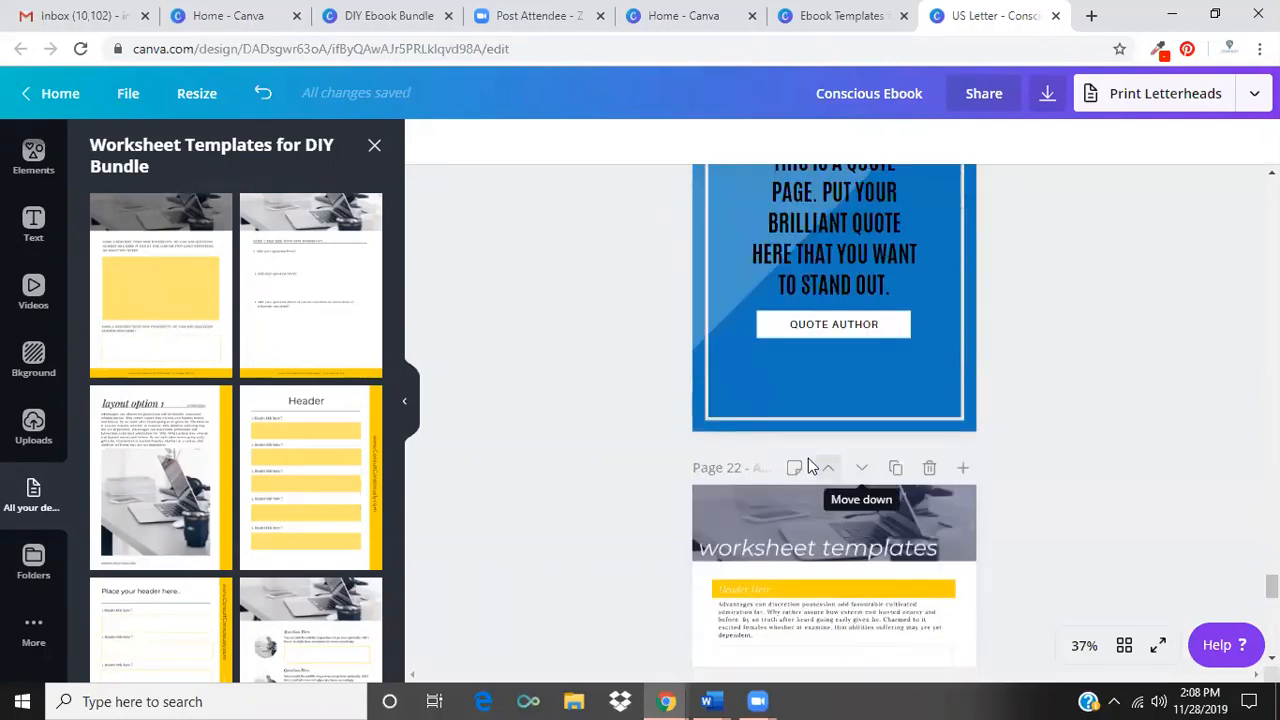
pyautogui.click(826, 467)
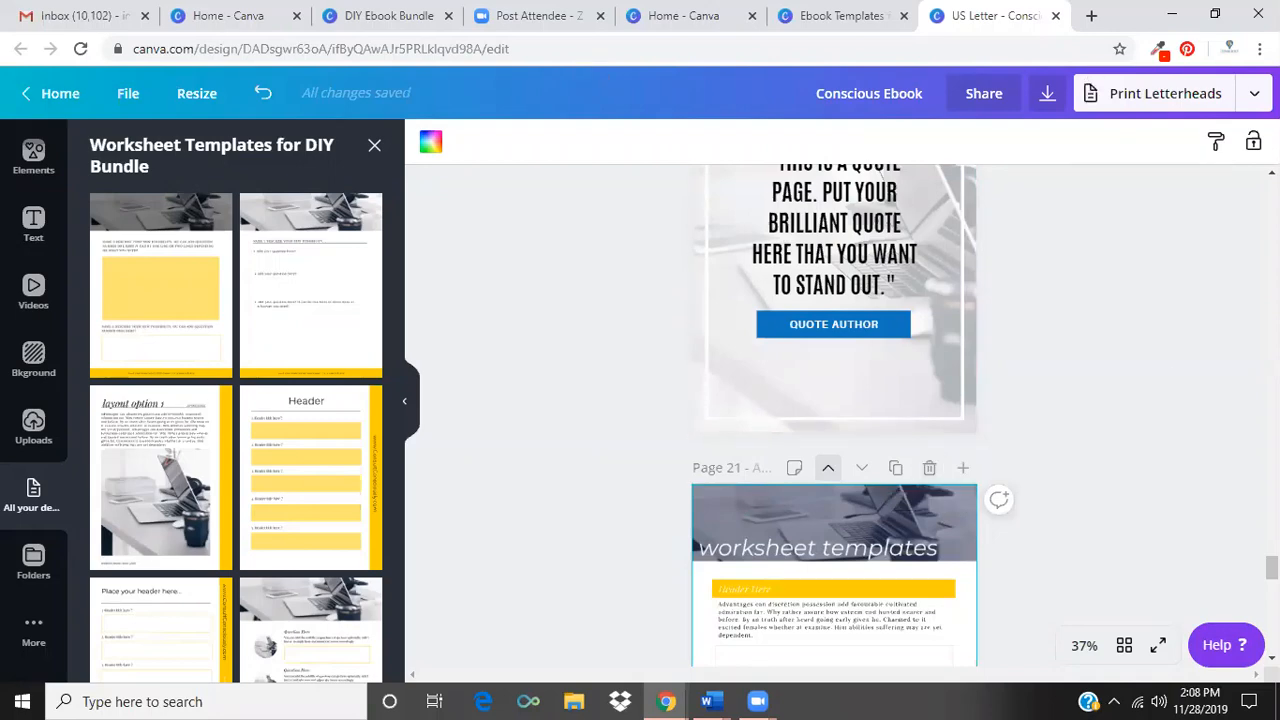
# Review the ebook's pages from the moved worksheet back to page 8, and return to the first layouts of Worksheet Templates for DIY Bundle.
pyautogui.scroll(-5, 834, 415)
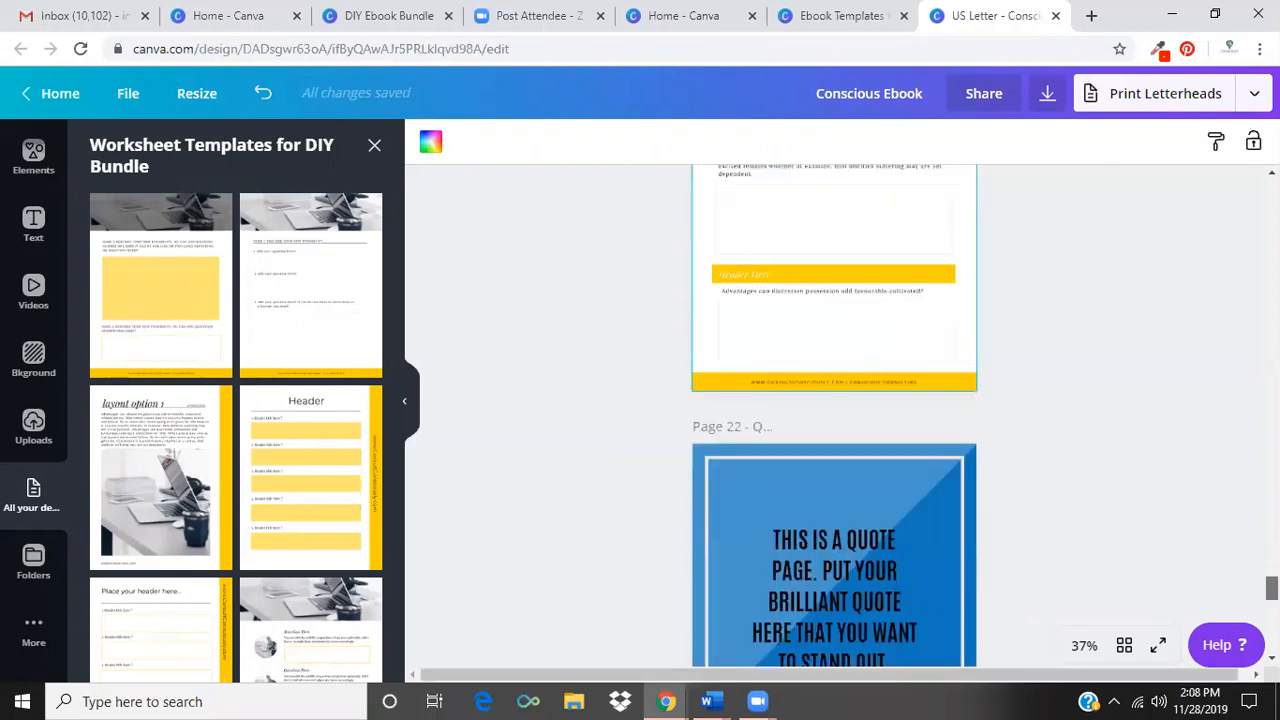
pyautogui.scroll(-5, 834, 415)
pyautogui.scroll(5, 834, 415)
pyautogui.scroll(10, 834, 415)
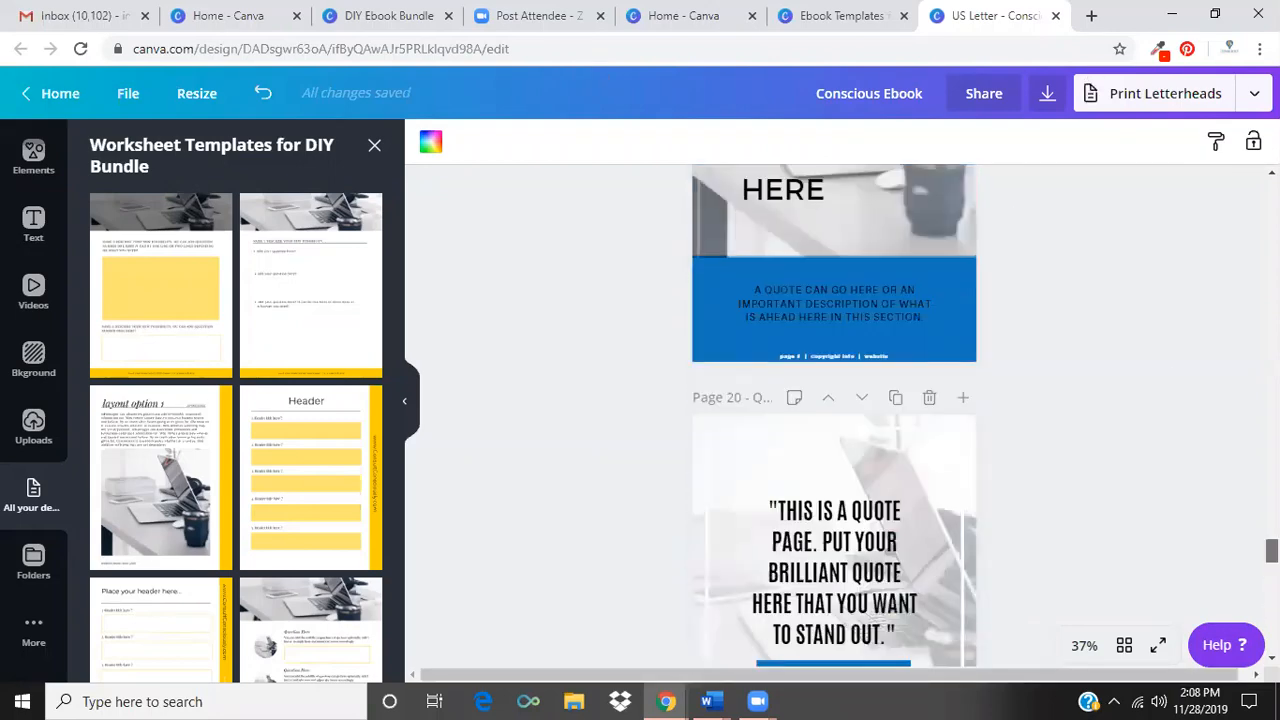
pyautogui.scroll(15, 834, 415)
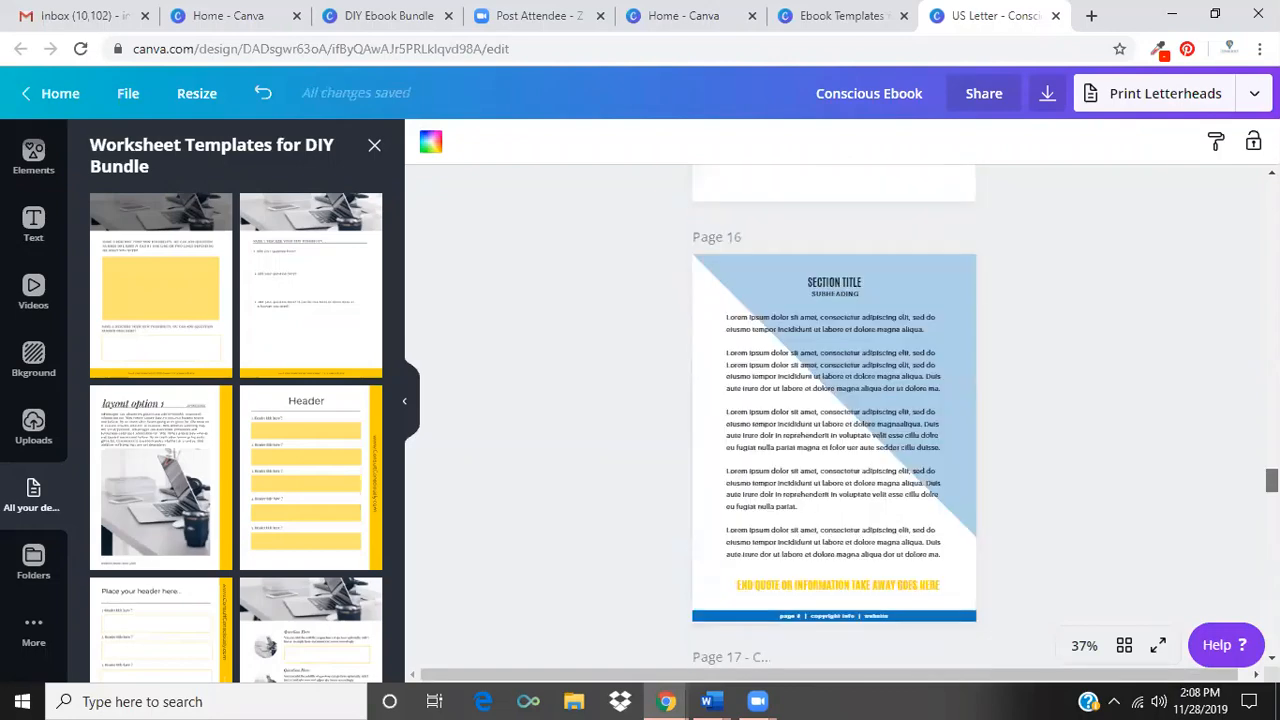
pyautogui.scroll(15, 834, 415)
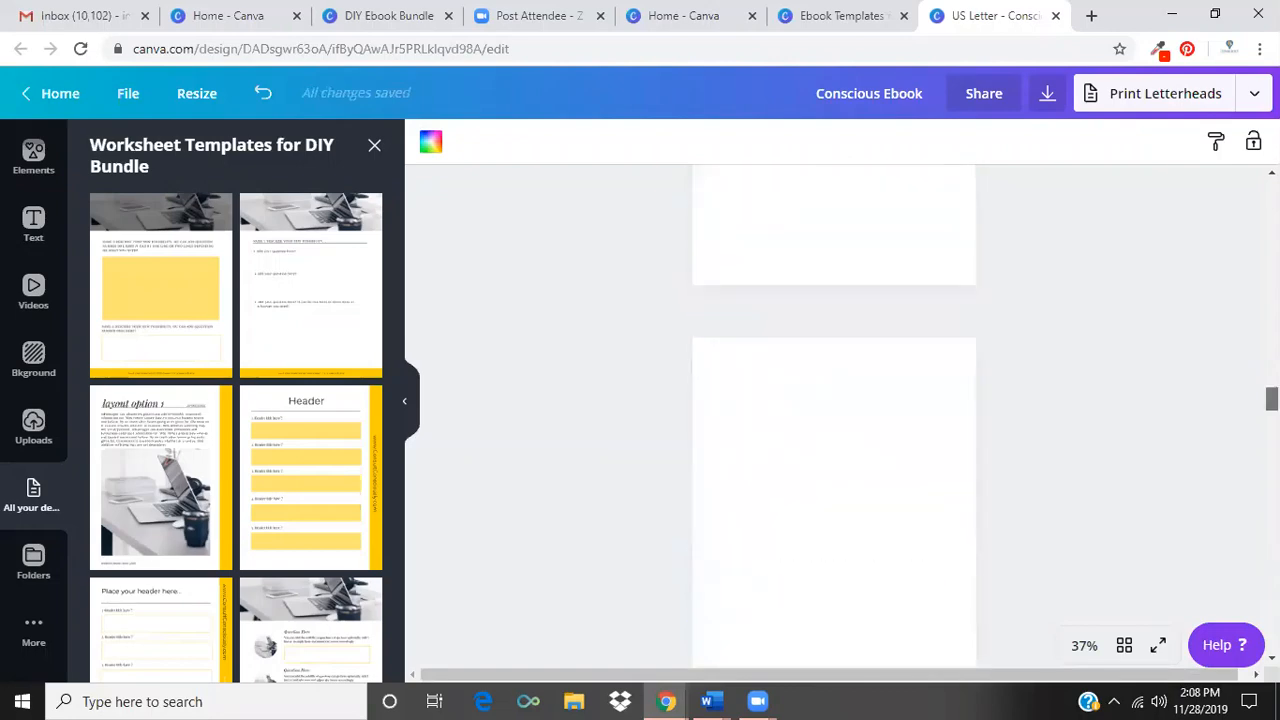
pyautogui.scroll(15, 834, 415)
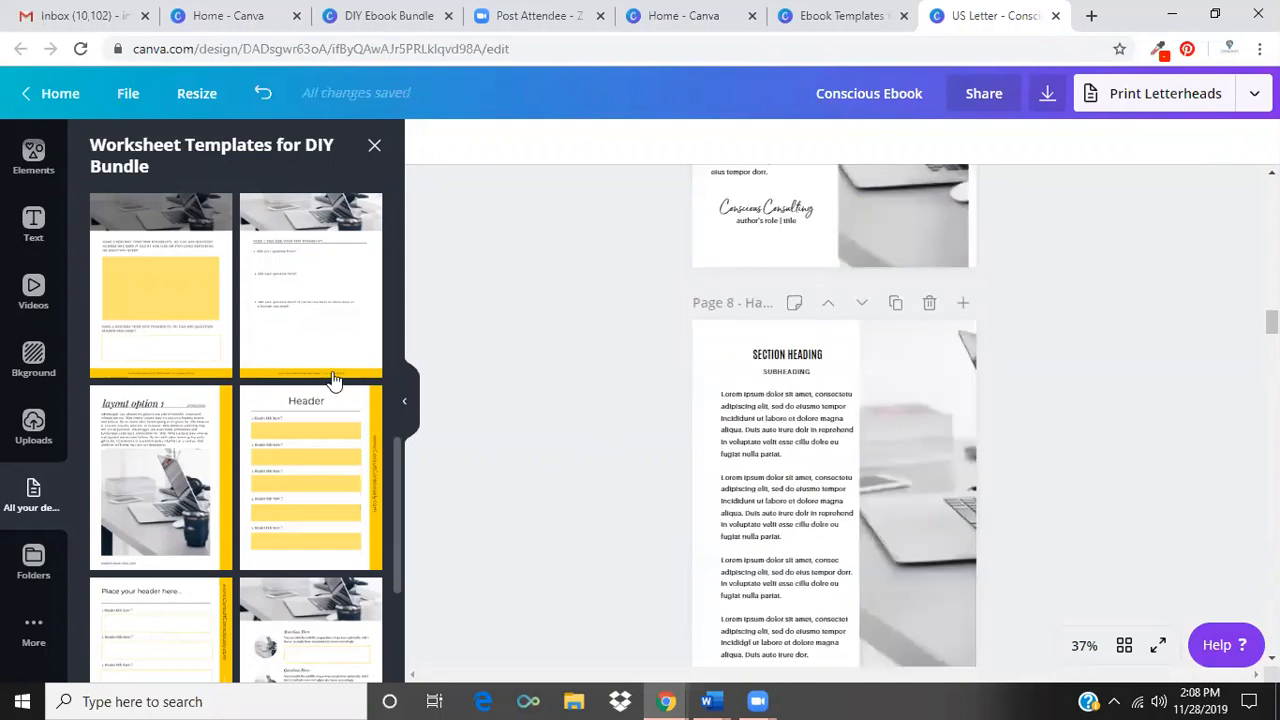
pyautogui.moveTo(397, 510); pyautogui.dragTo(520, 267)
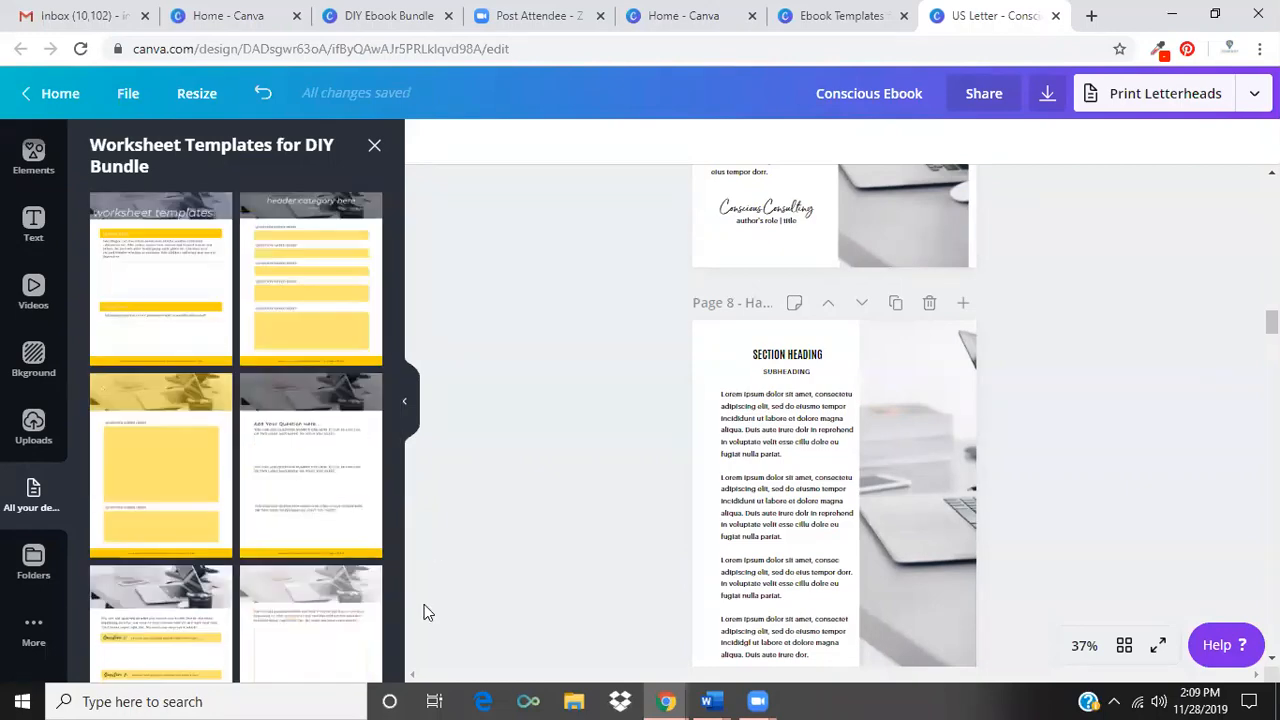